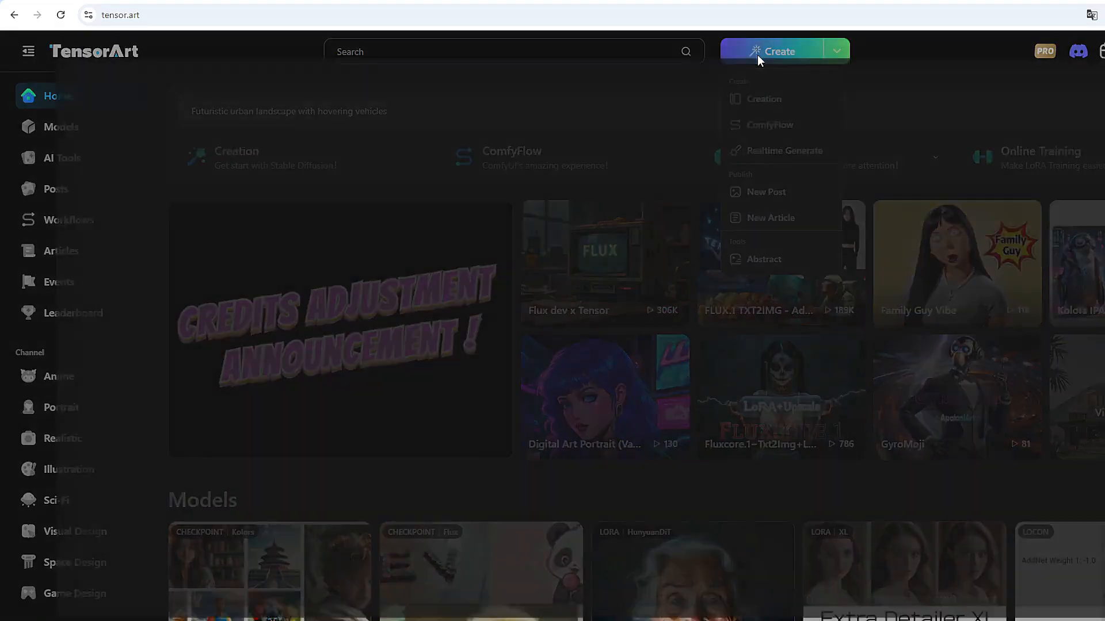
Open the image creation workspace and switch it to Img2Img mode.
click(758, 54)
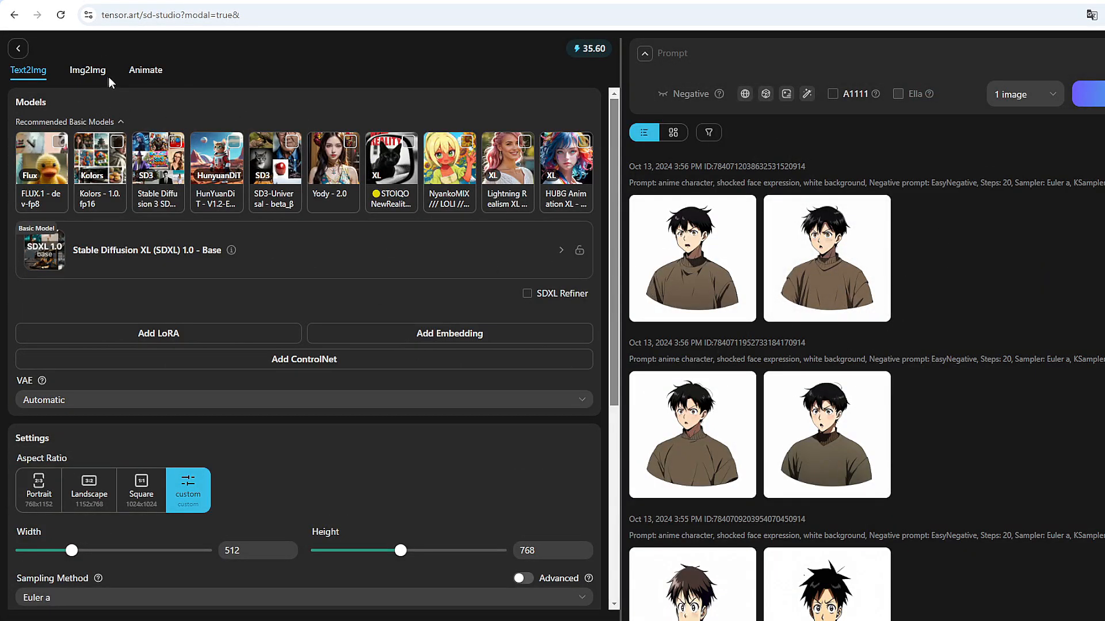
click(87, 73)
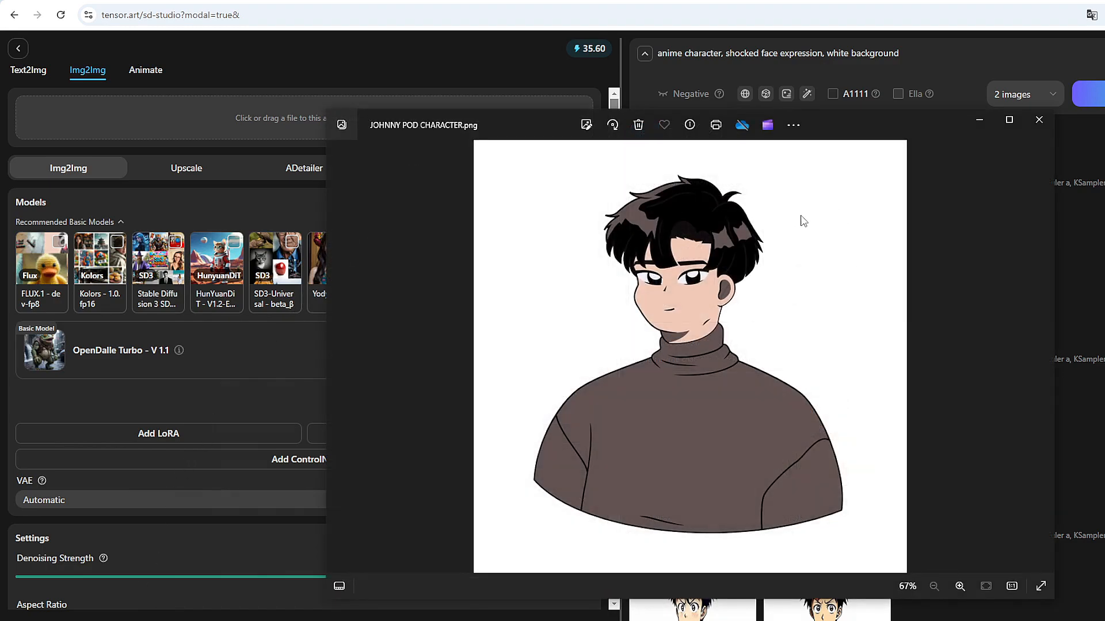
Examine the face and full figure in the reference image JOHNNY POD CHARACTER.png.
drag(857, 129, 820, 108)
scroll(685, 167, up, 3)
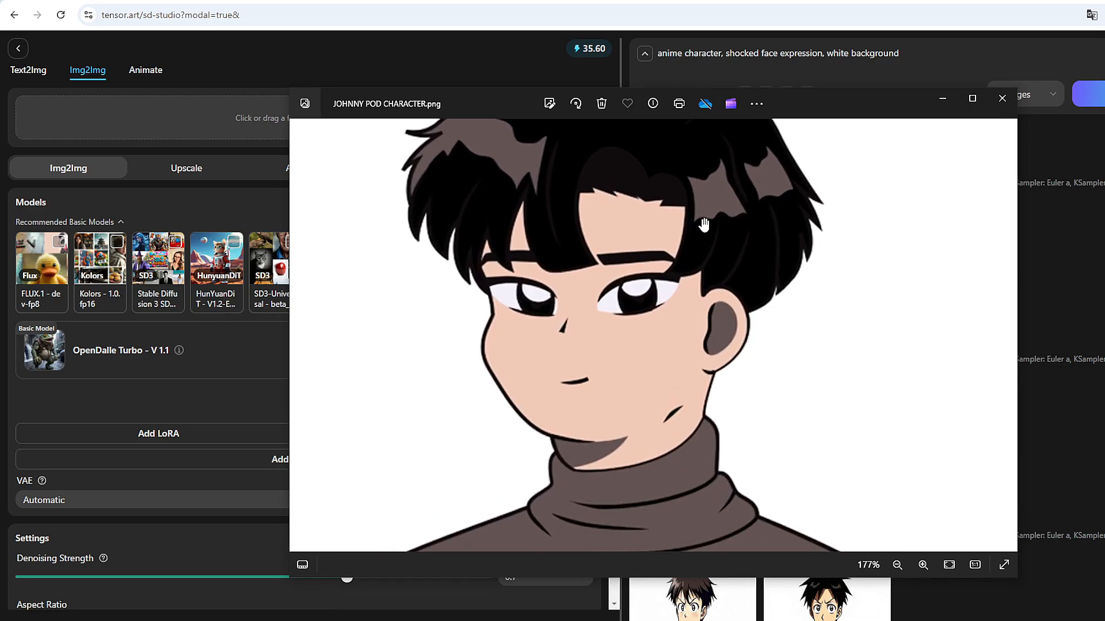
scroll(682, 226, down, 2)
scroll(683, 227, down, 1)
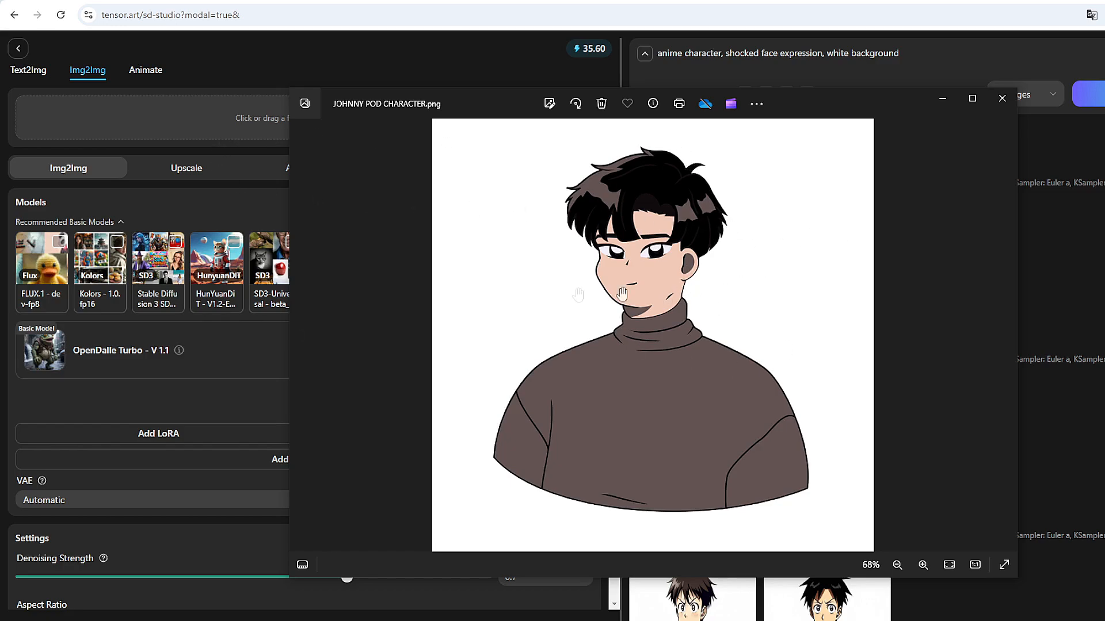
scroll(633, 282, up, 2)
scroll(659, 254, down, 2)
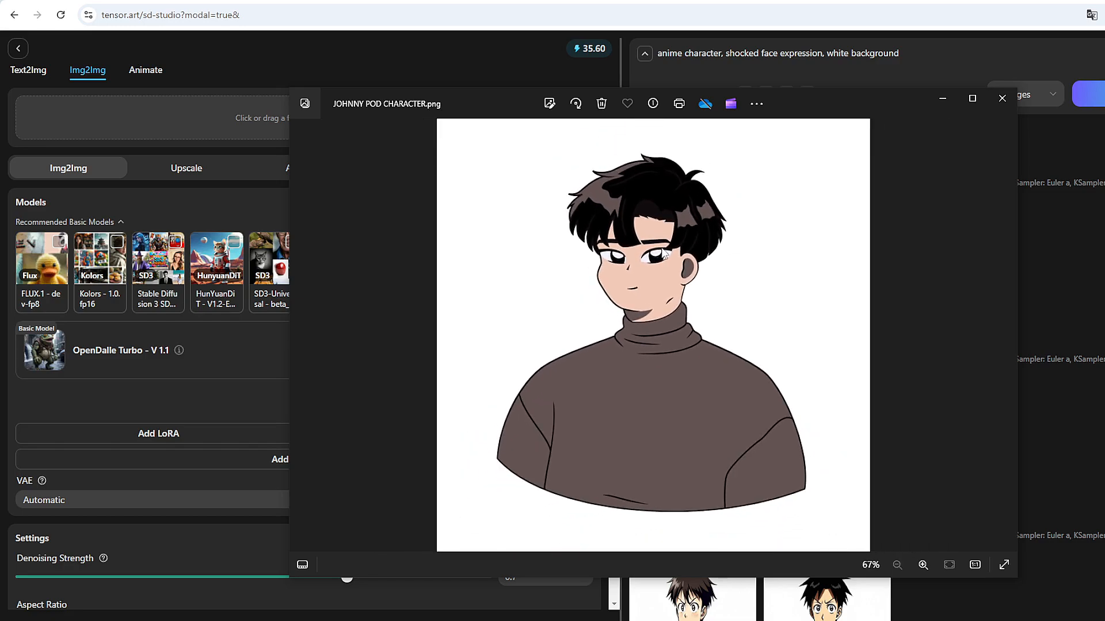
scroll(664, 253, up, 2)
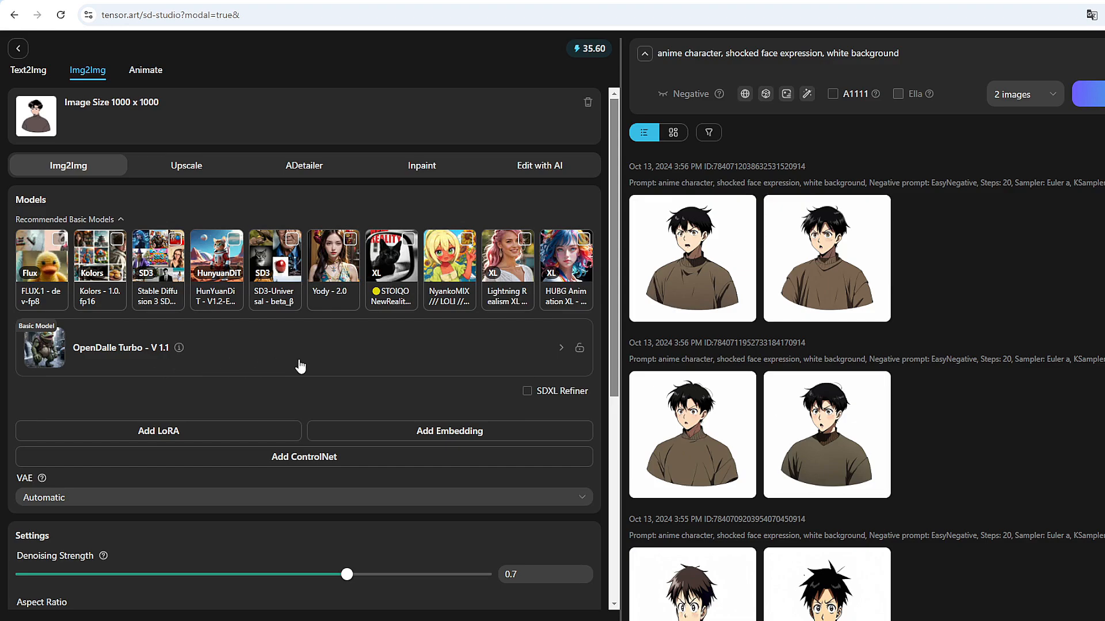
Search the models for "open dalle" and use OpenDalle Turbo V 1.1 as the basic model with its recommended parameters.
click(340, 349)
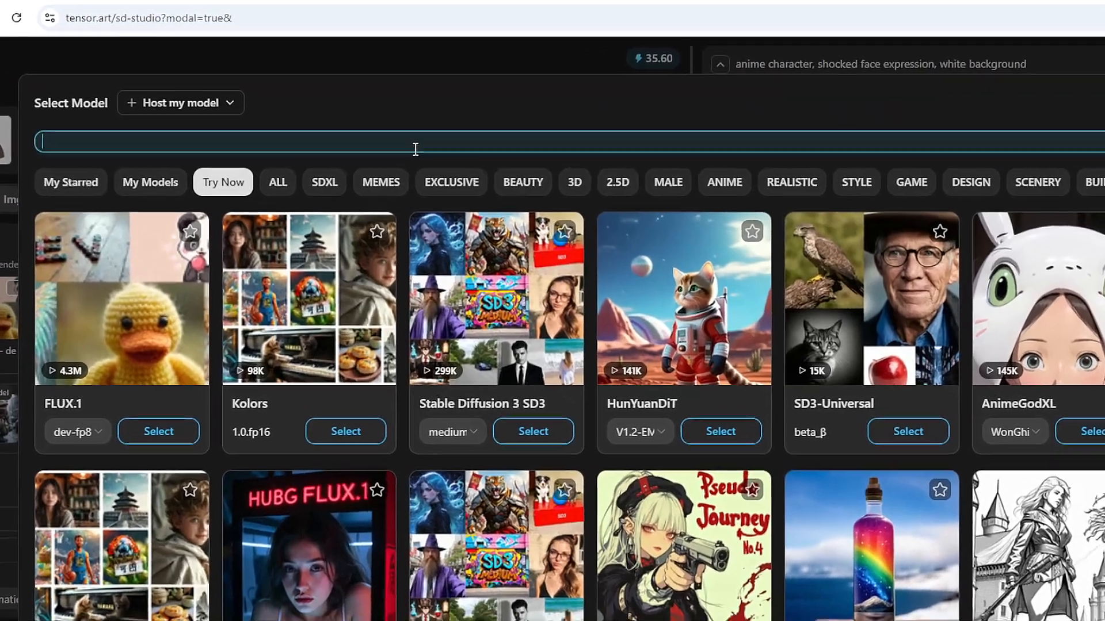
text(open dalle)
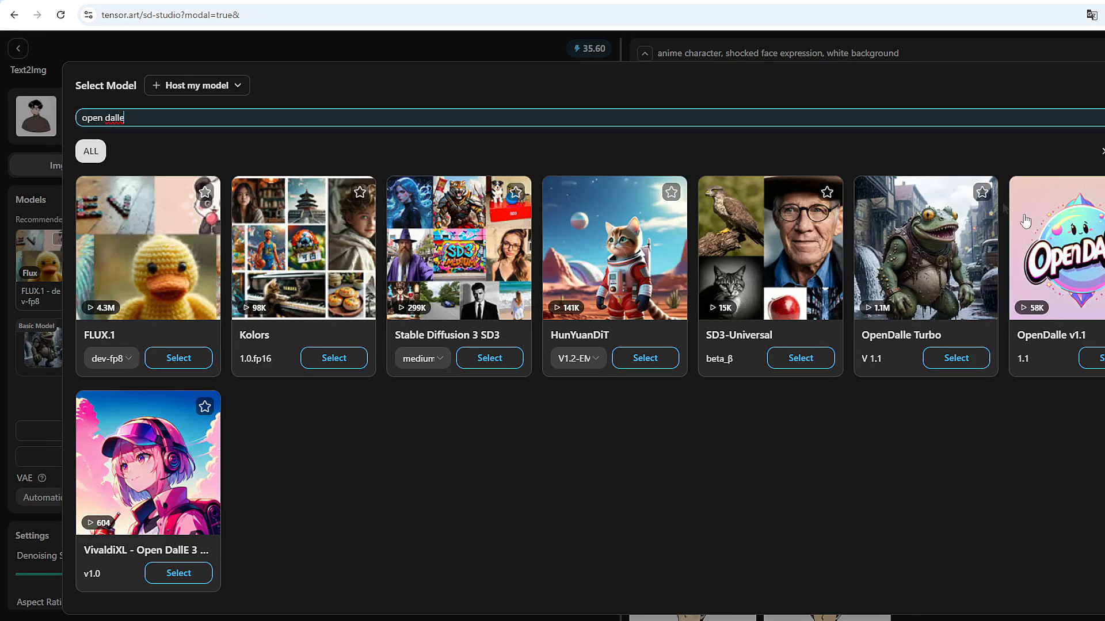
click(952, 361)
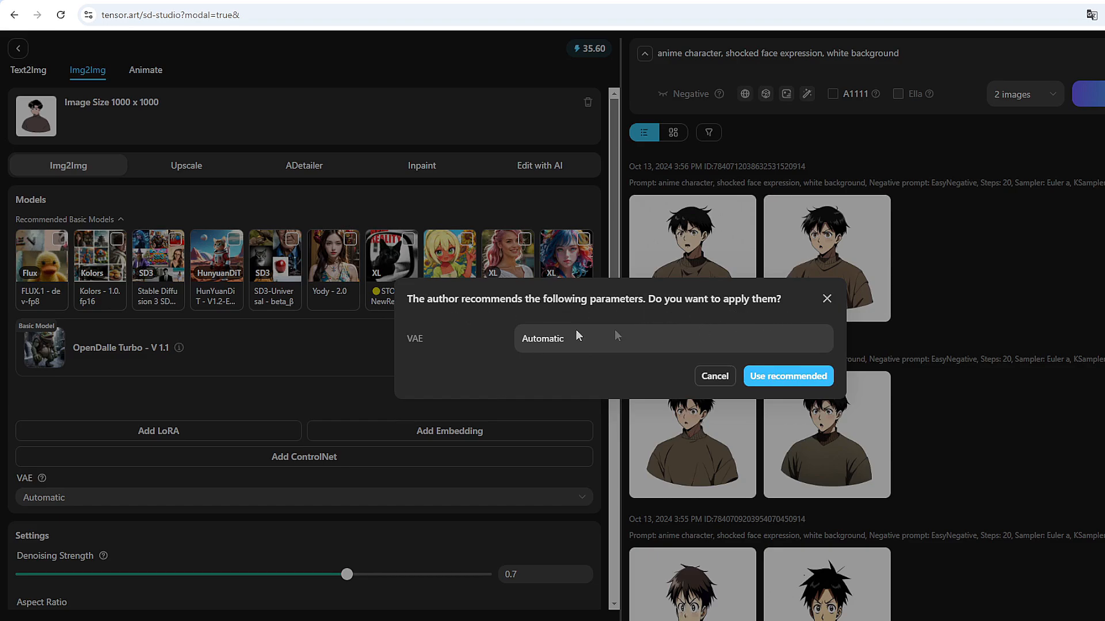
click(798, 377)
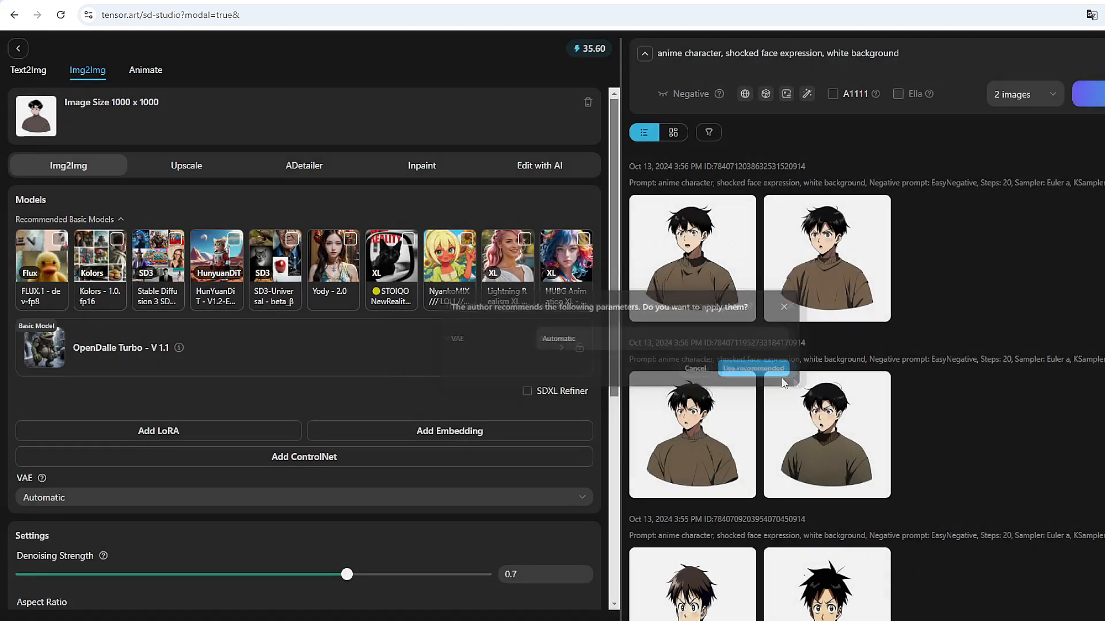
Lower the denoising strength to 0.3 and set it back to 0.7.
scroll(246, 347, down, 3)
scroll(351, 304, up, 1)
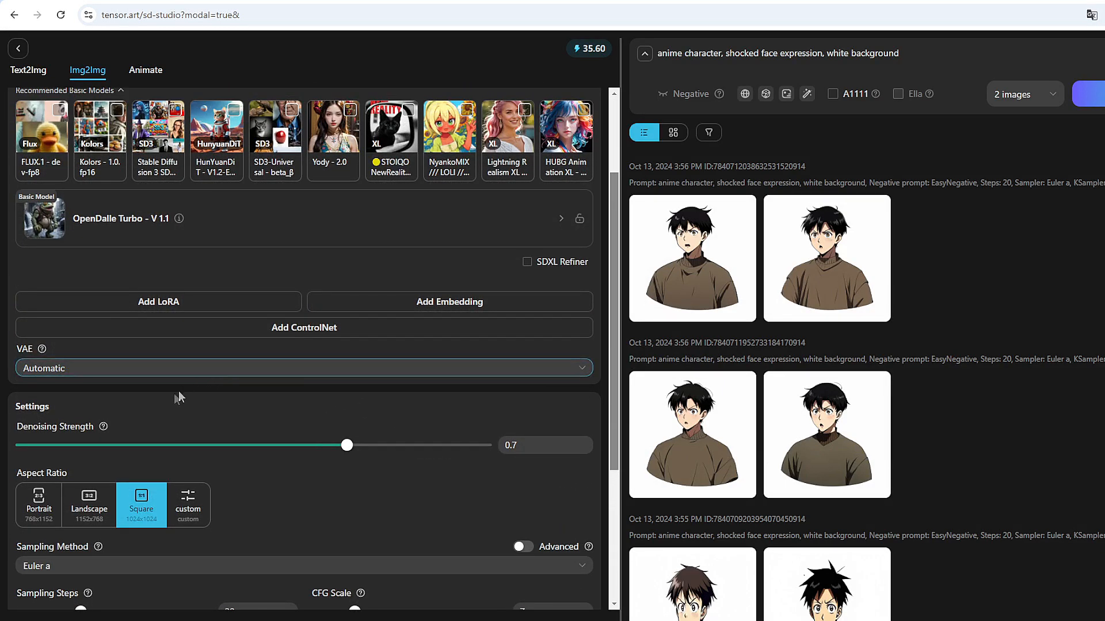
mouse_move(104, 427)
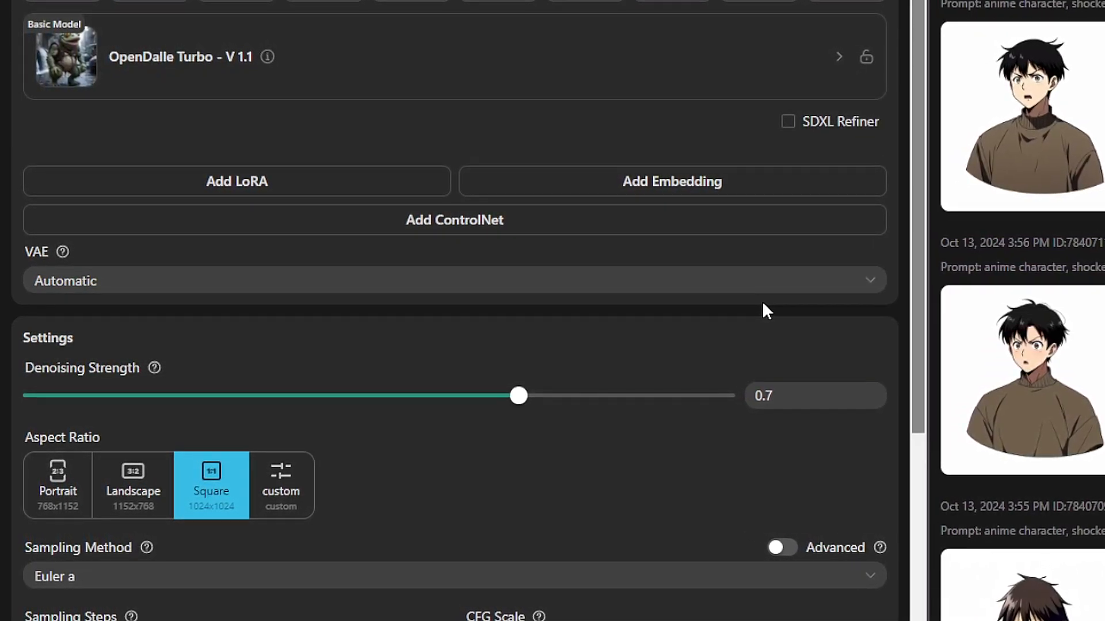
drag(522, 397, 248, 412)
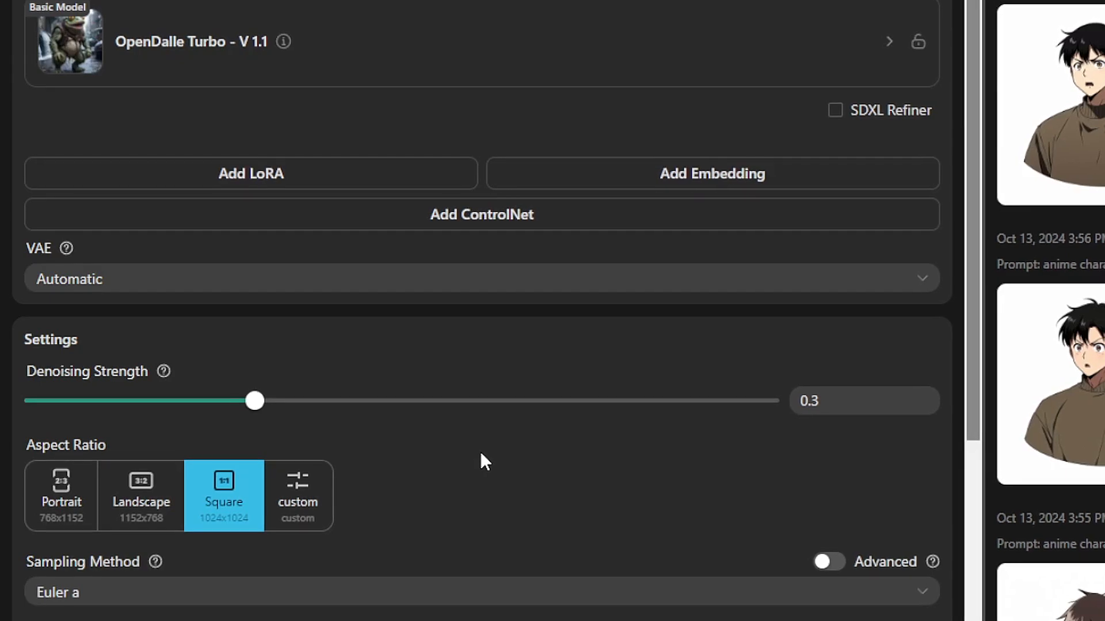
drag(257, 401, 557, 424)
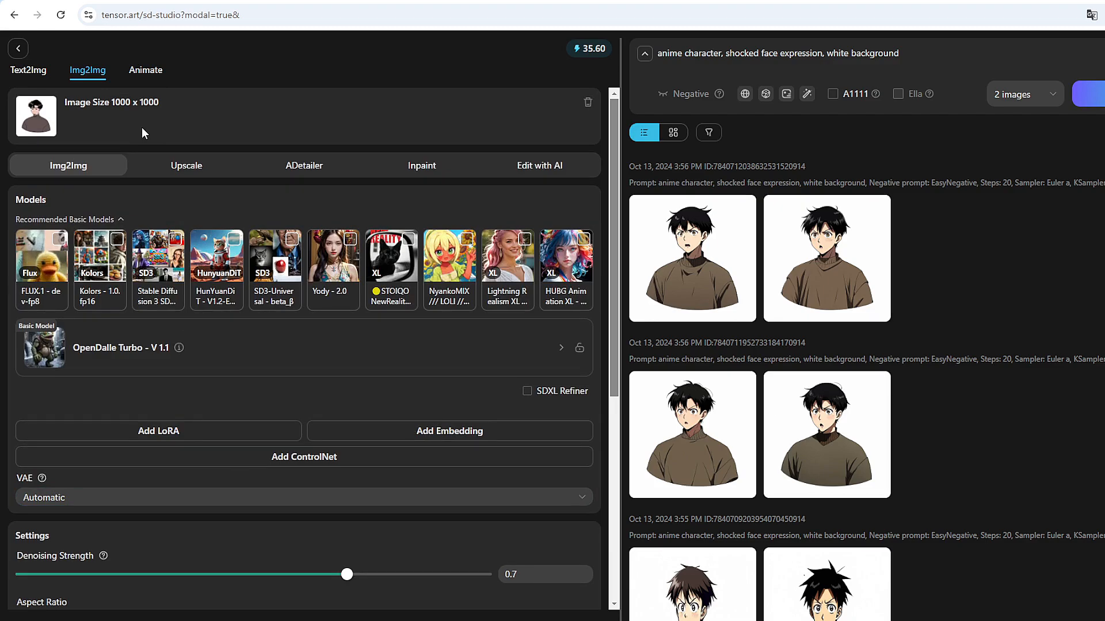
Generate with the image count kept at 2 from the prompt "anime character, shocked face expression, white background".
scroll(240, 300, down, 4)
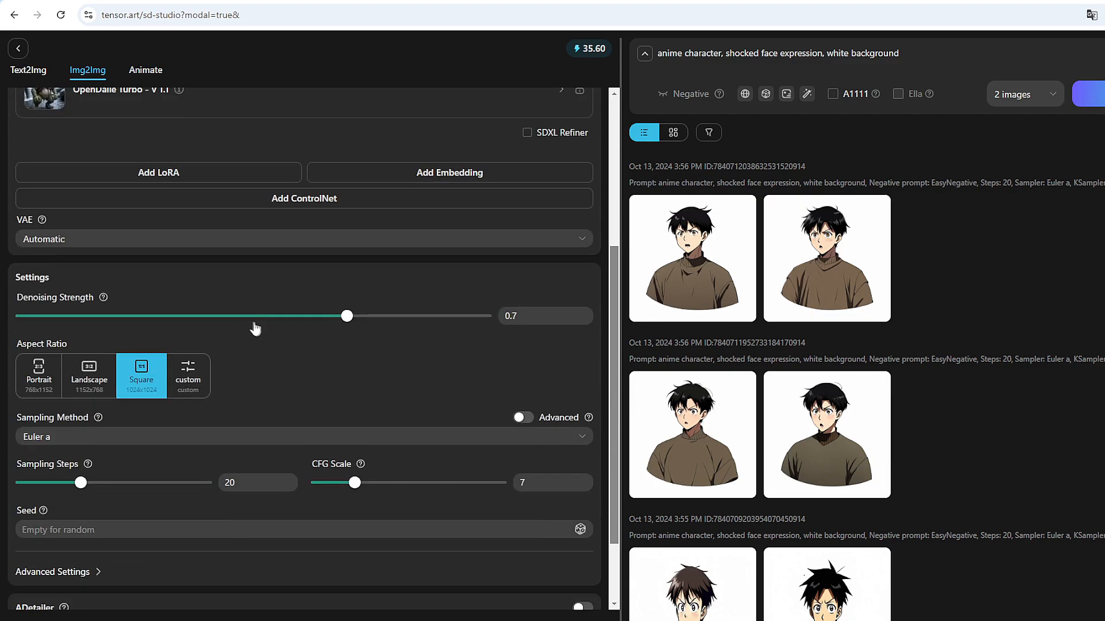
scroll(253, 330, up, 1)
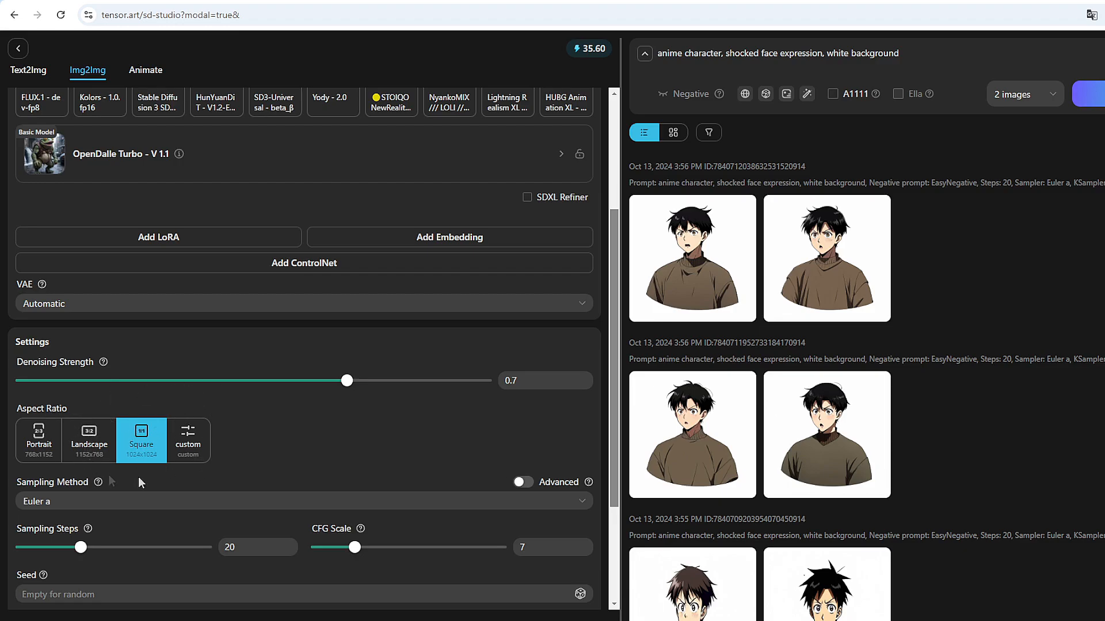
scroll(978, 388, down, 2)
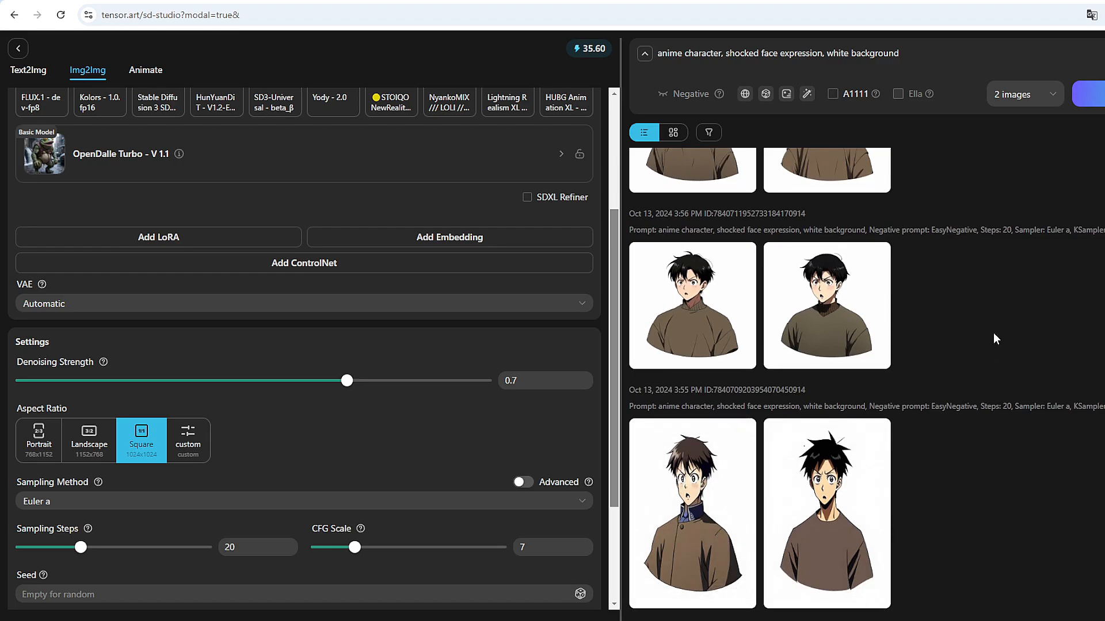
scroll(541, 282, up, 3)
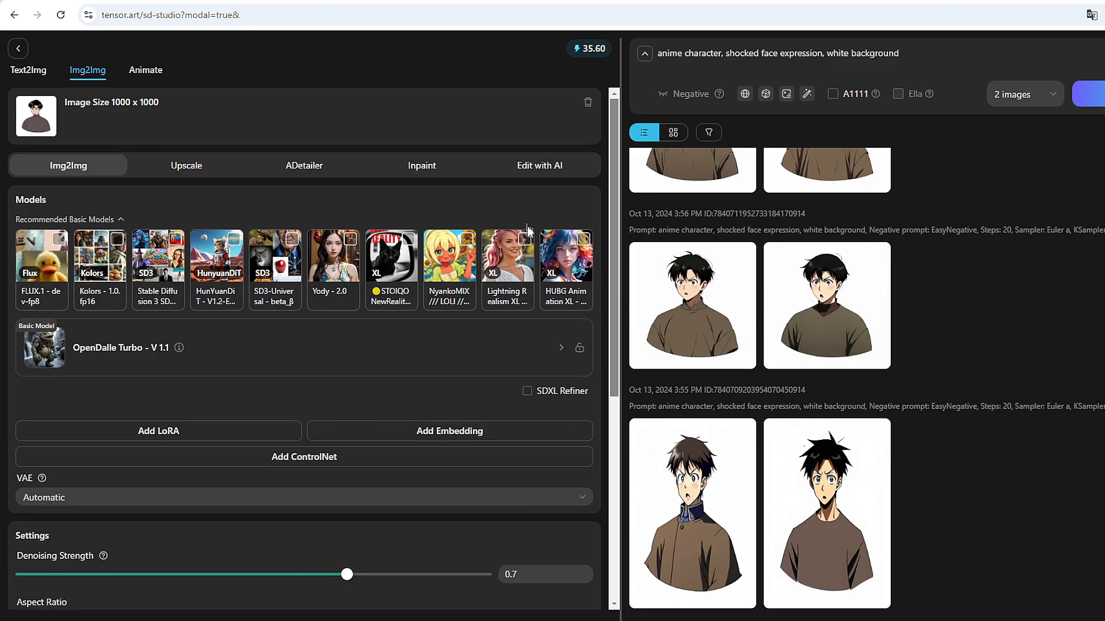
scroll(942, 229, up, 2)
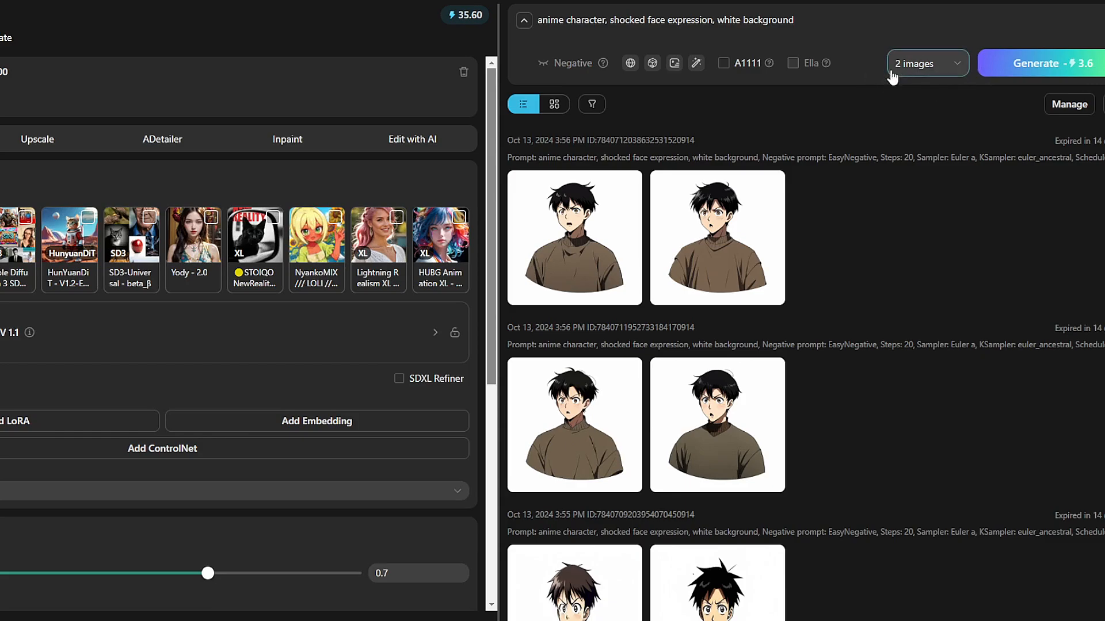
click(948, 72)
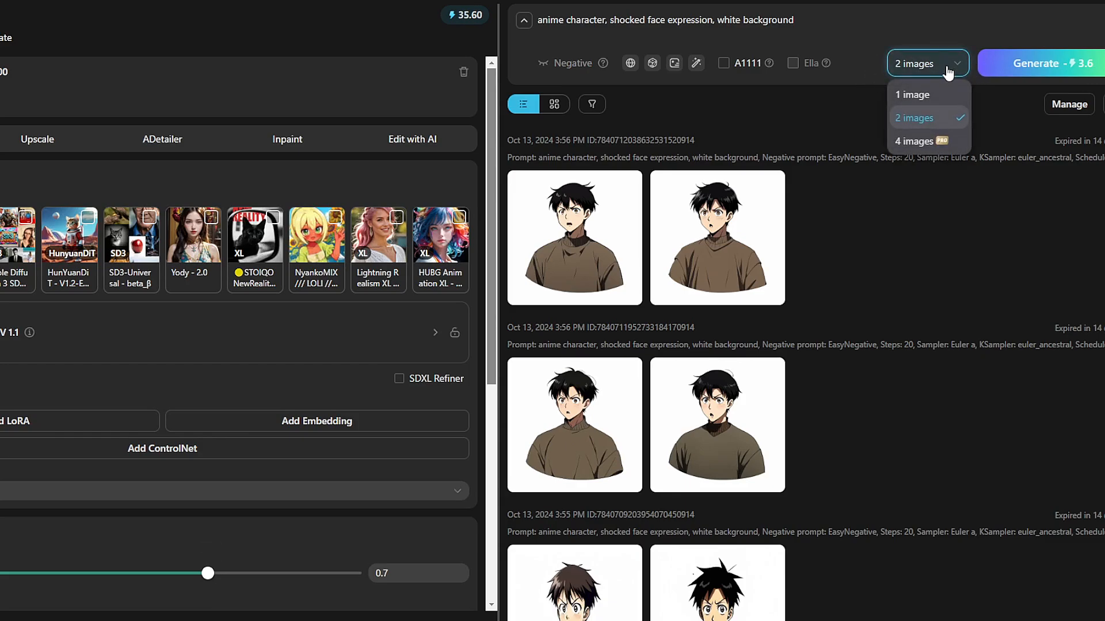
click(933, 76)
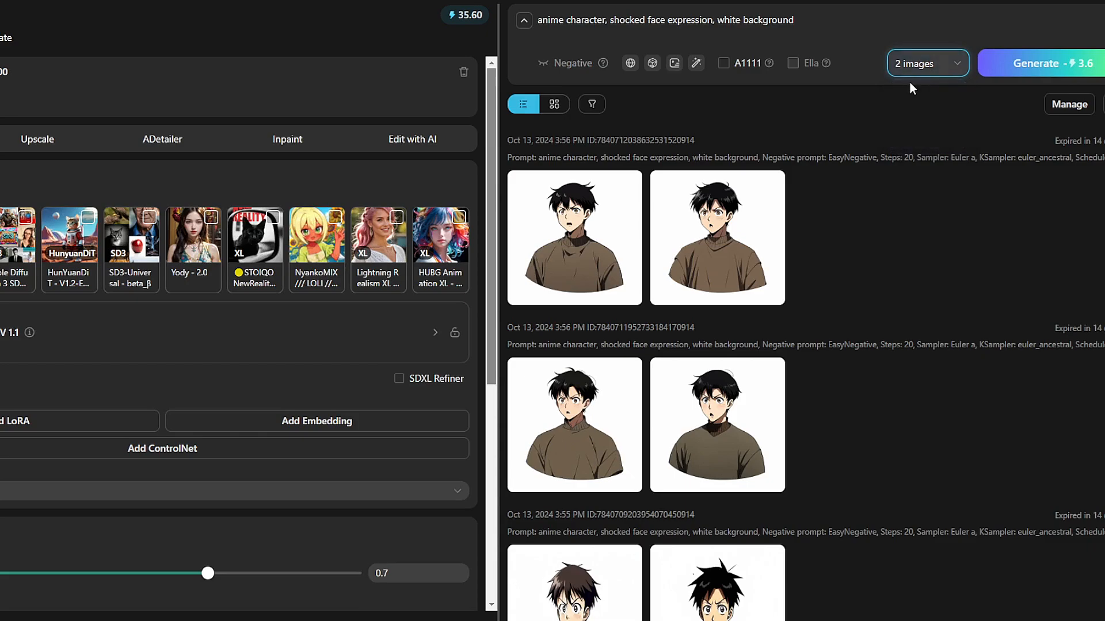
click(1028, 69)
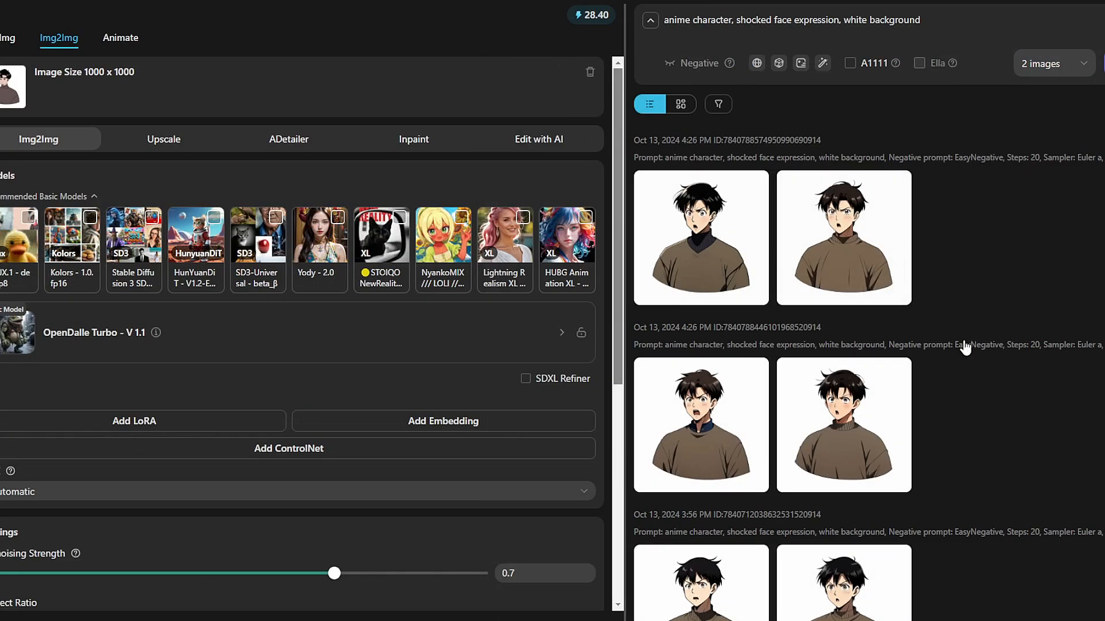
View the newly generated character images at full size to compare their shocked expressions.
mouse_move(886, 451)
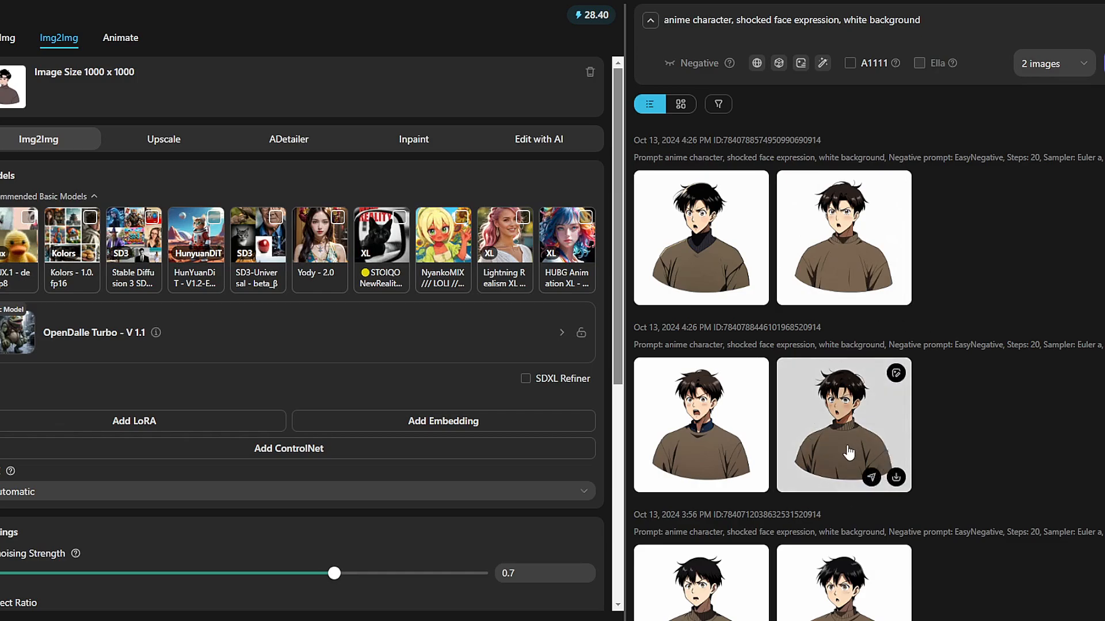
click(734, 435)
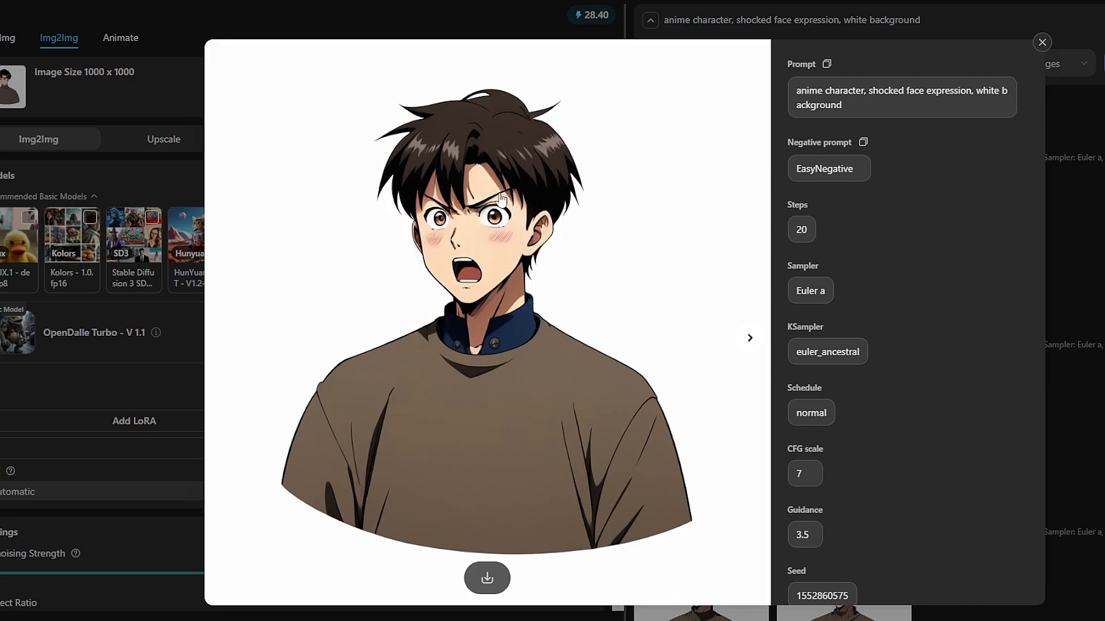
click(1089, 280)
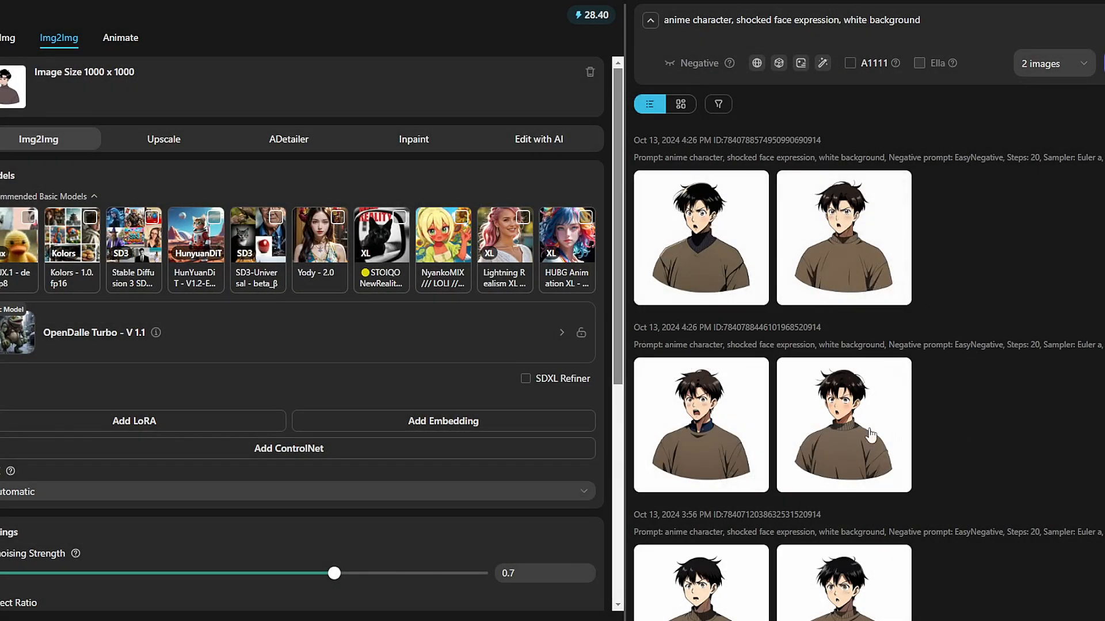
mouse_move(740, 287)
click(845, 263)
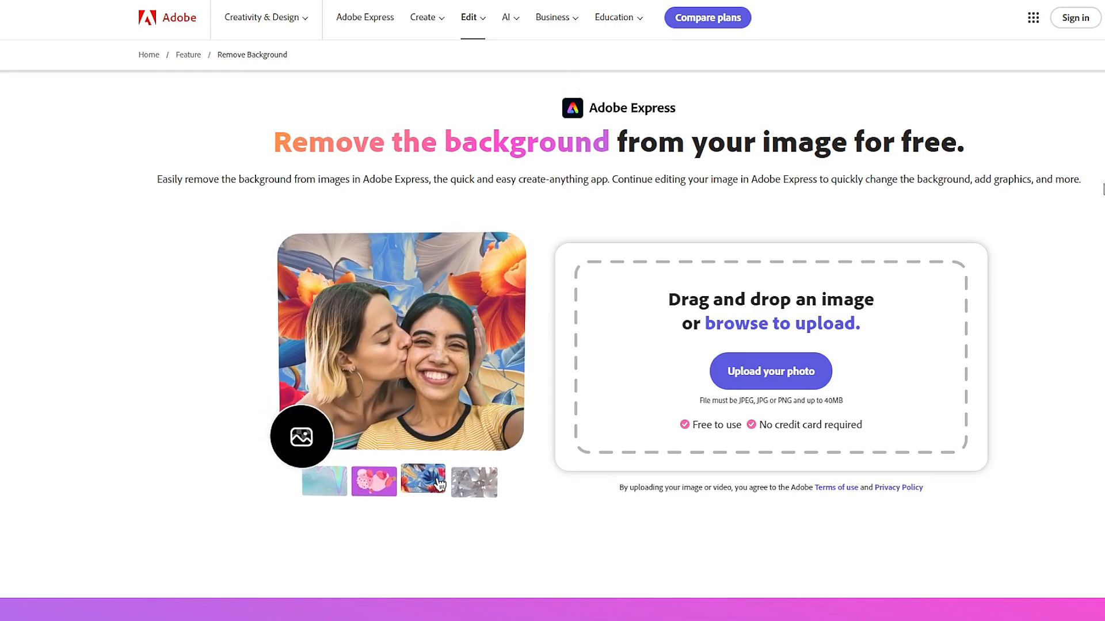
Switch to Adobe Express and upload the generated character image for background removal.
drag(1103, 190, 928, 258)
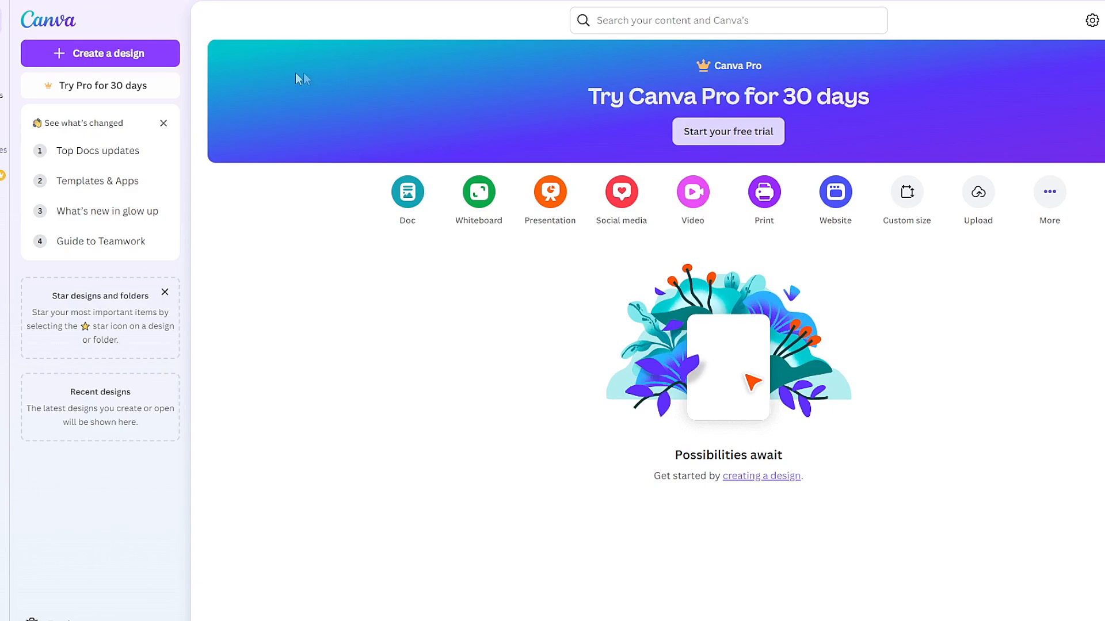
Switch to Canva and create a new custom-size design of 1920 × 1080 px.
click(130, 54)
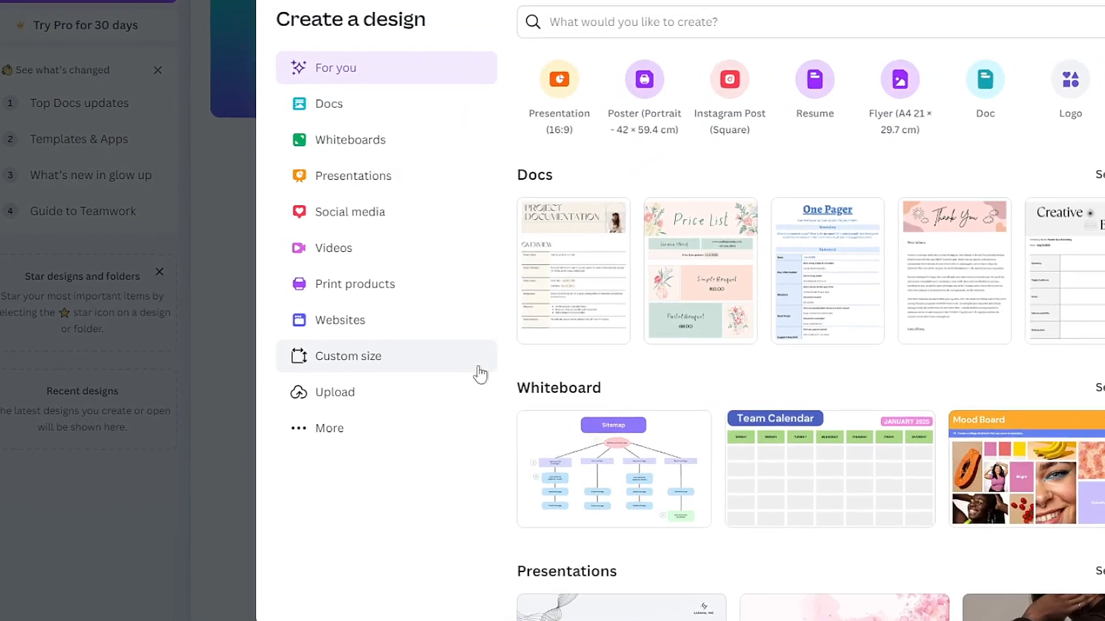
click(480, 373)
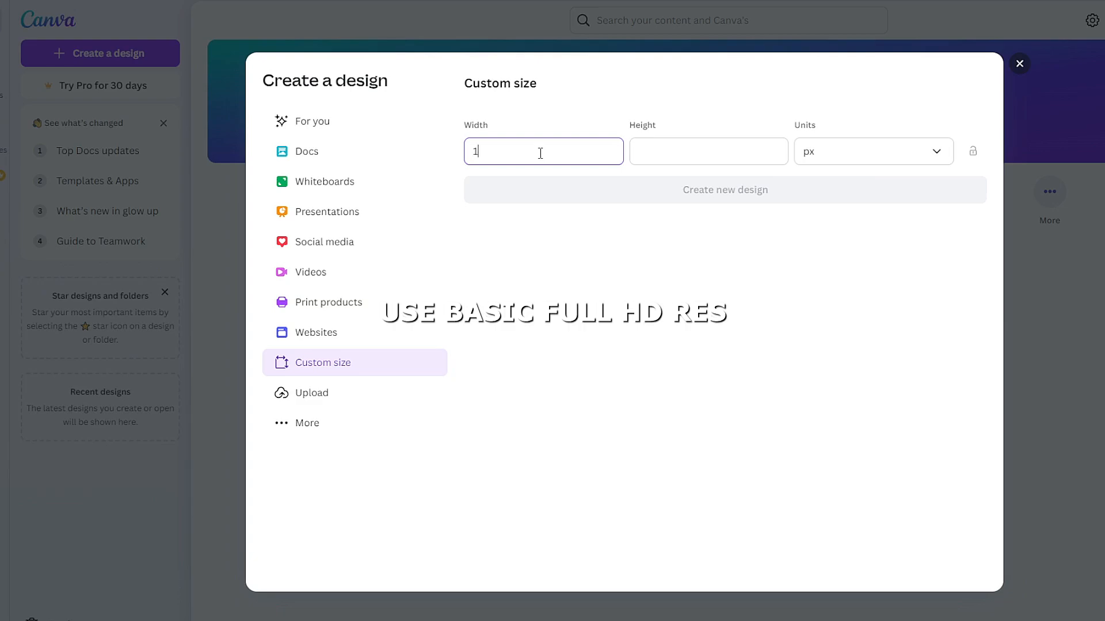
key(Tab)
text(1080)
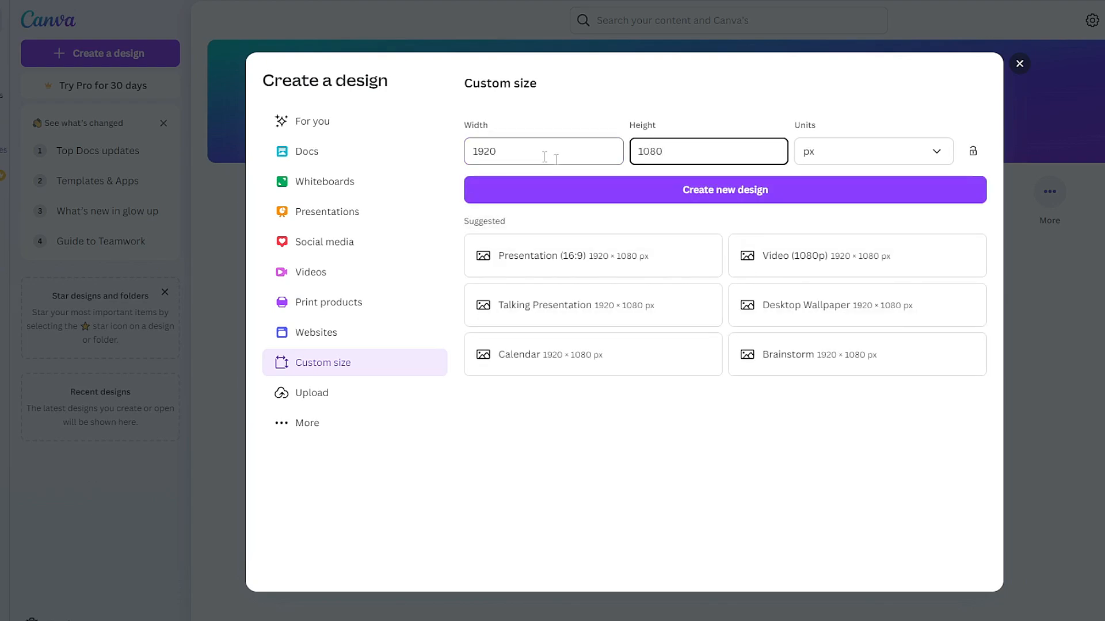
click(696, 199)
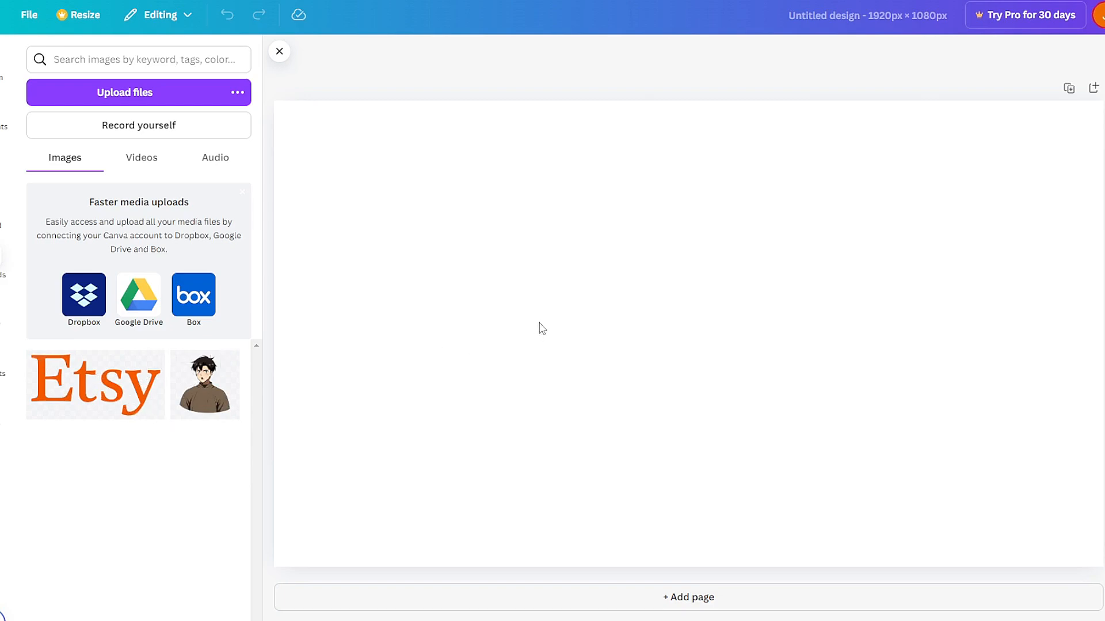
Add the uploaded character cutout to the page, enlarge it and place it on the page's right half, cropped below the chest.
click(190, 397)
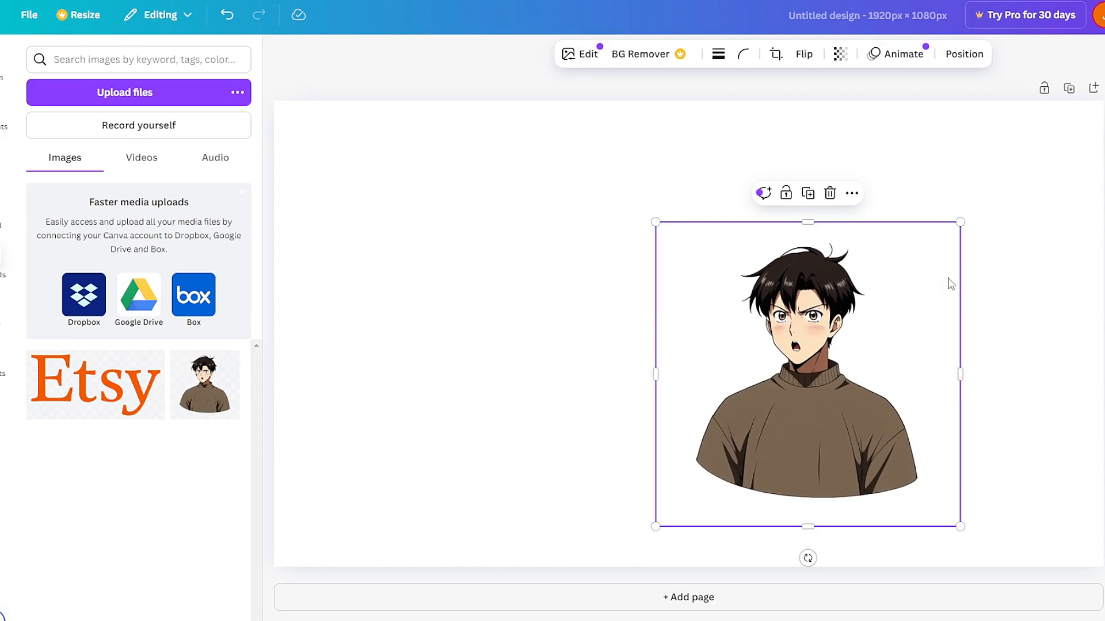
drag(961, 222, 1104, 58)
drag(951, 154, 930, 175)
drag(959, 449, 901, 490)
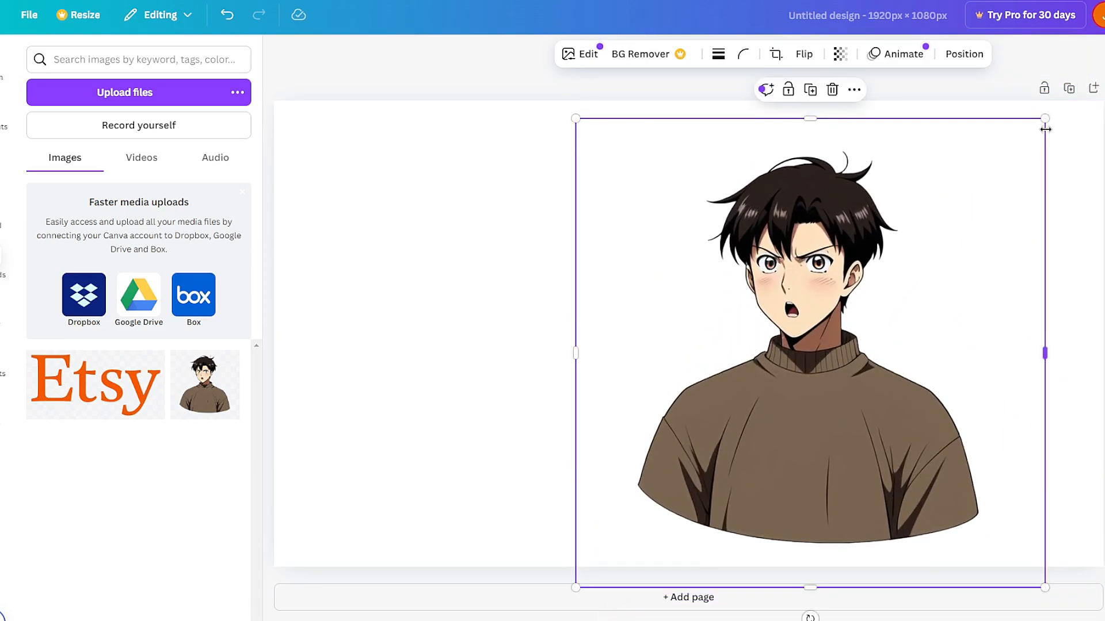
drag(1045, 125, 941, 325)
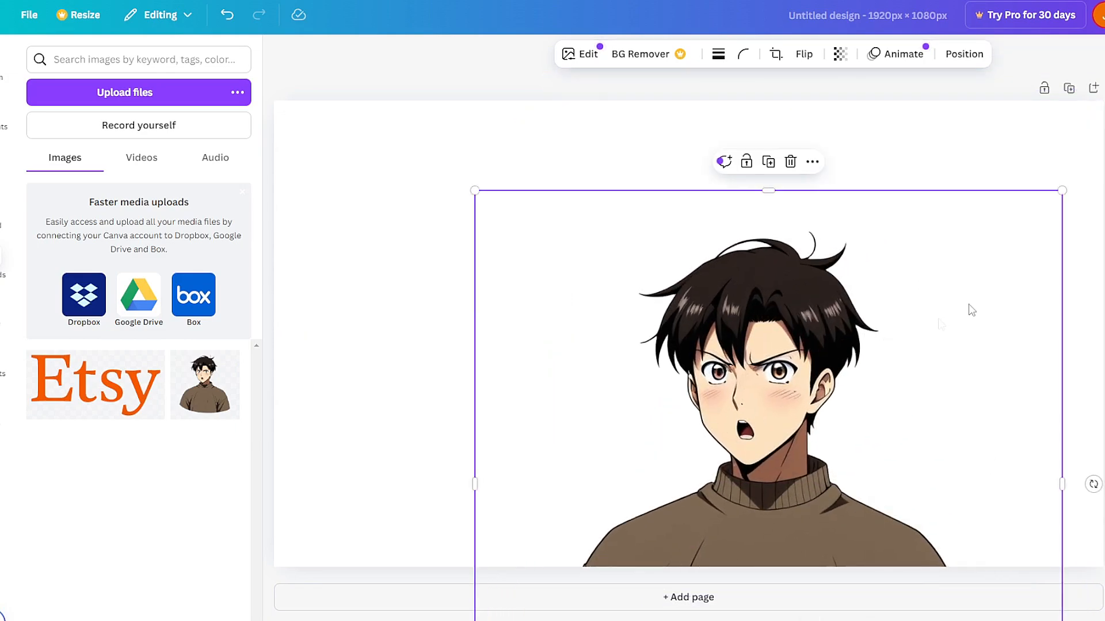
drag(1059, 190, 1102, 26)
drag(978, 328, 1069, 331)
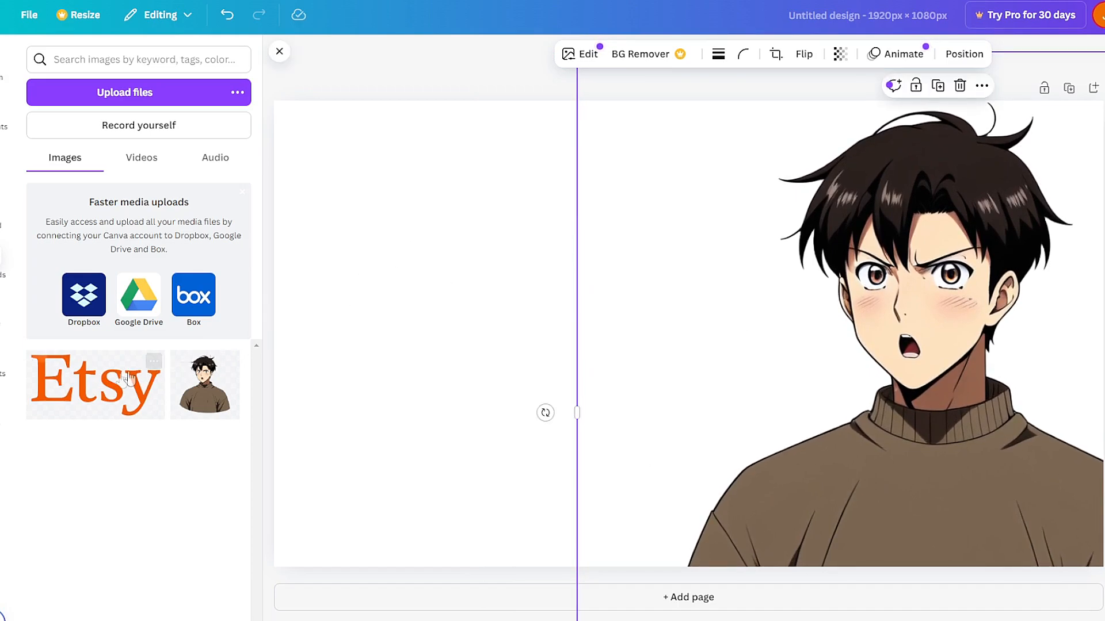
Add the uploaded Etsy logo to the page, shrink it and place it in the page's upper-left corner.
click(75, 380)
drag(973, 476, 568, 301)
drag(499, 243, 390, 176)
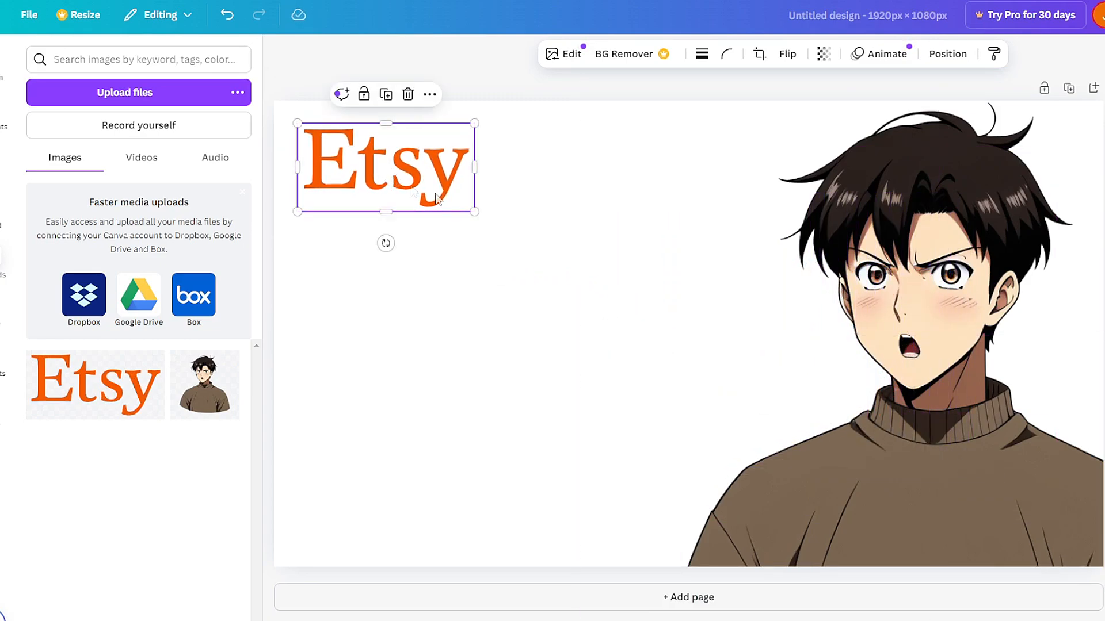
click(493, 277)
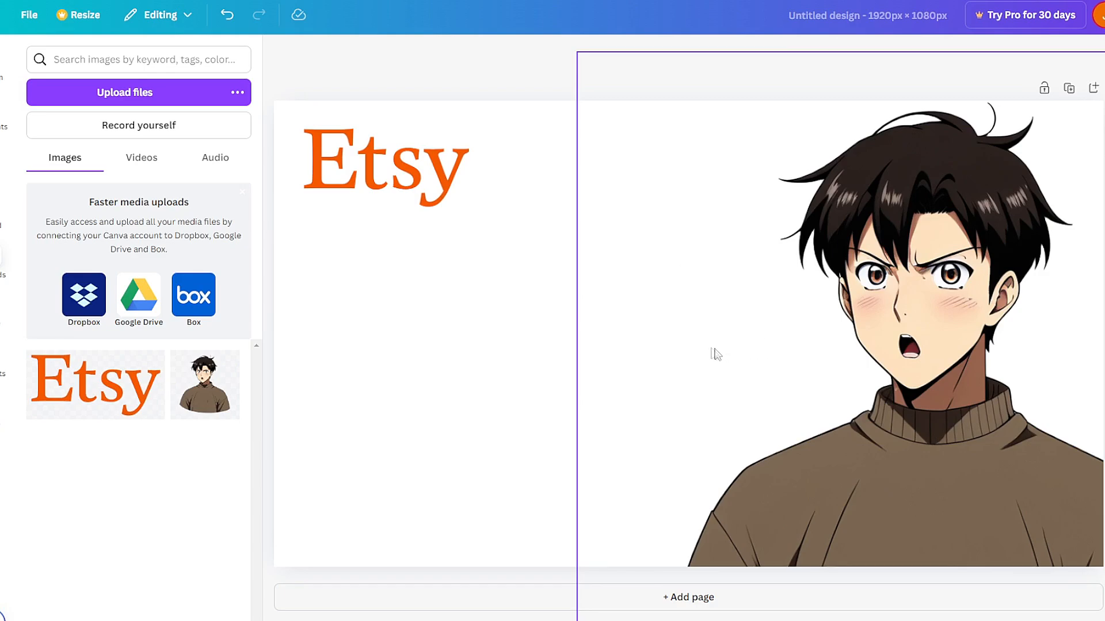
Add a text box in the Impact font reading SO MANY SALES.
click(1, 167)
click(159, 102)
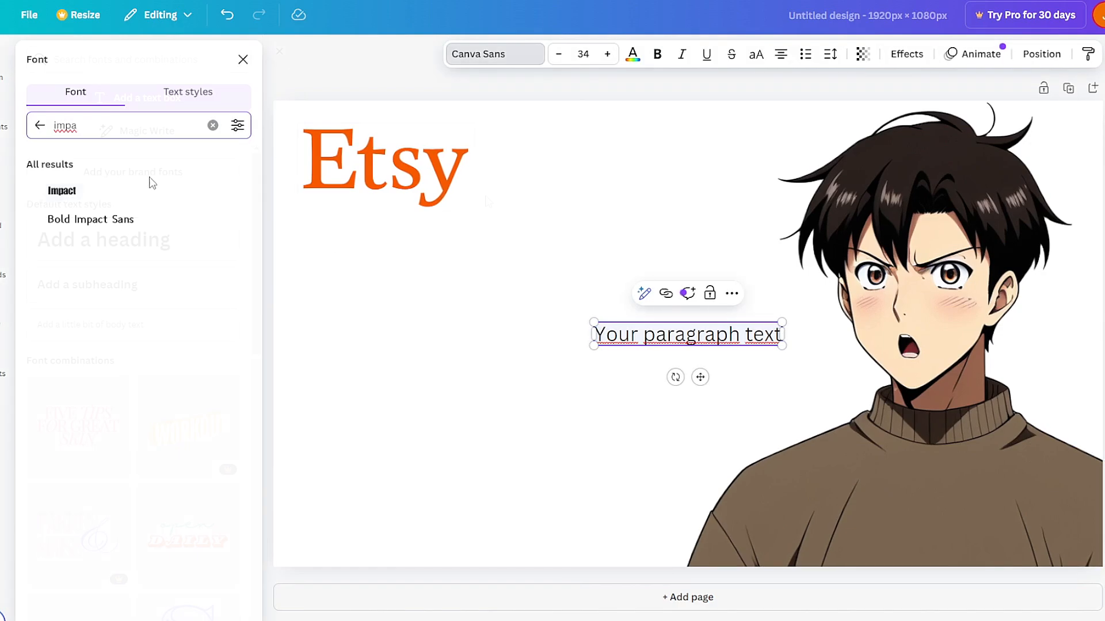
click(120, 192)
double_click(685, 339)
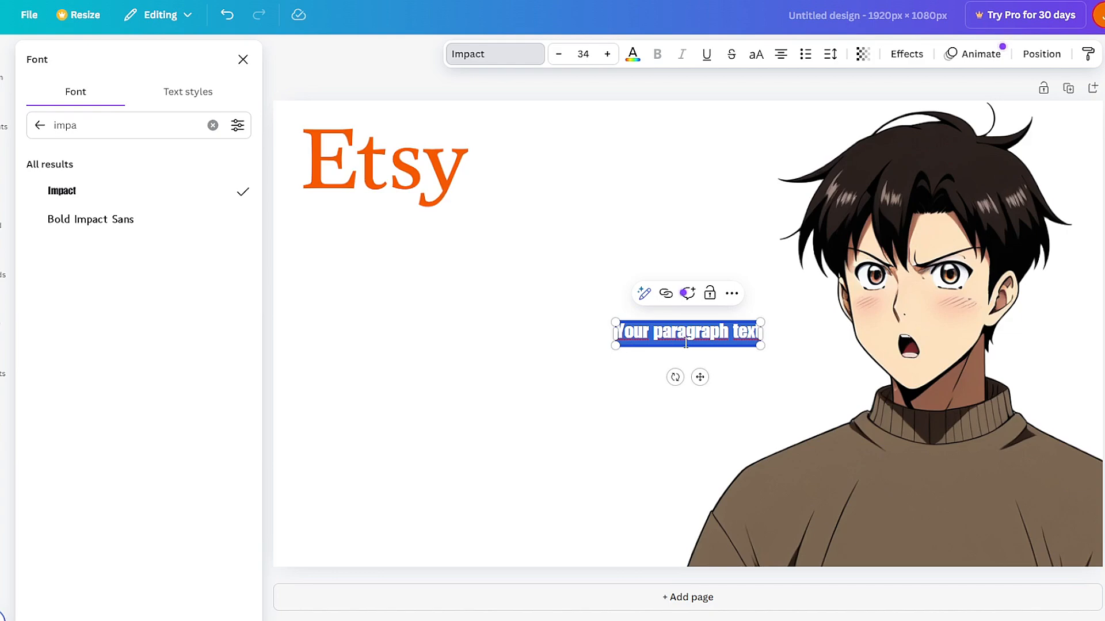
text(SO M)
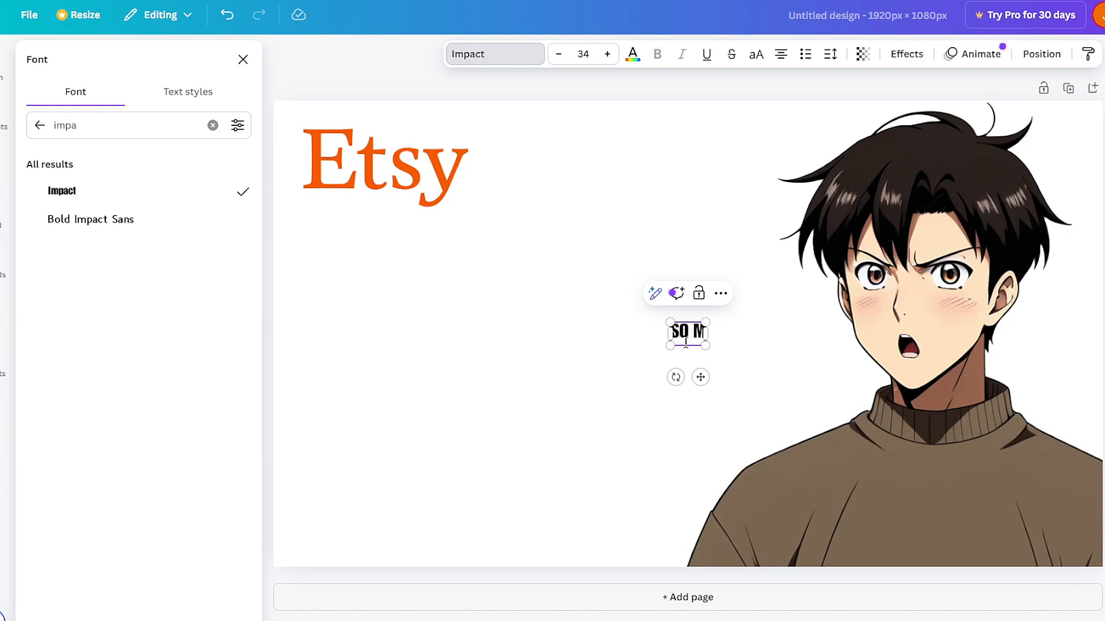
text(ANY SALES)
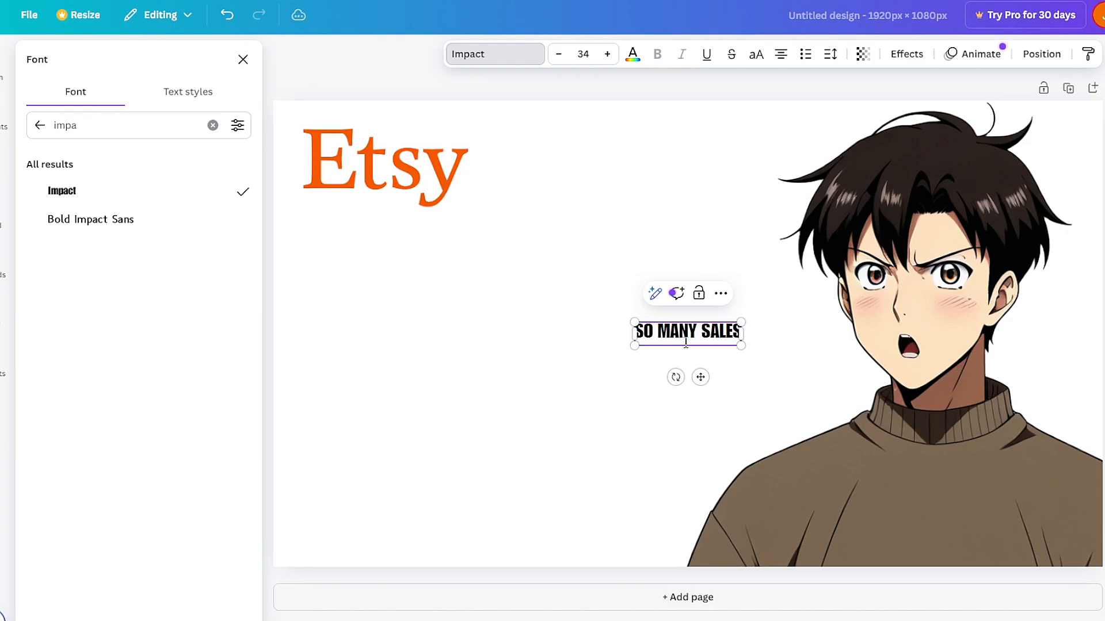
Enlarge the SO MANY SALES text to font size 136 and shift it slightly toward the character.
drag(635, 345, 339, 488)
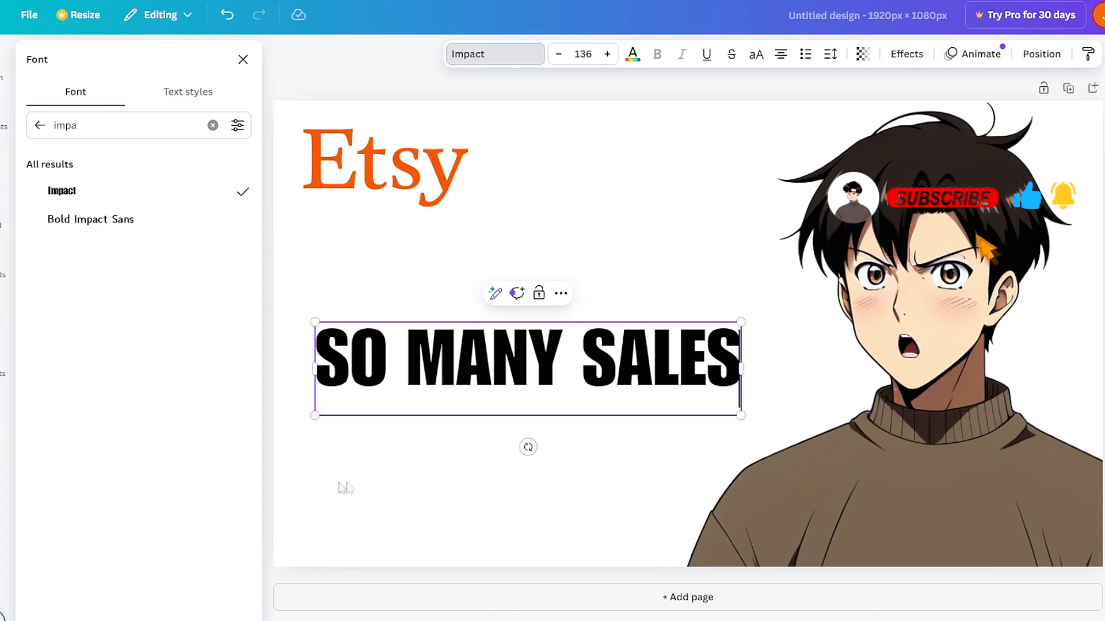
click(541, 473)
drag(552, 368, 600, 360)
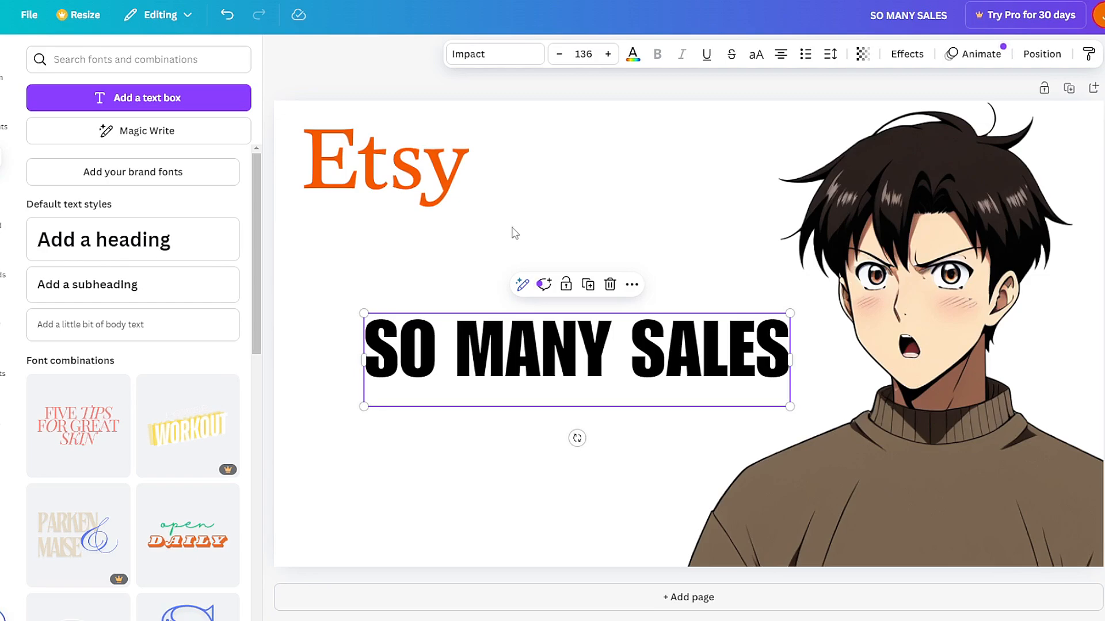
Recolor the whole SO MANY SALES text with the orange sampled from the Etsy logo.
click(621, 364)
key(ctrl+a)
key(ctrl+c)
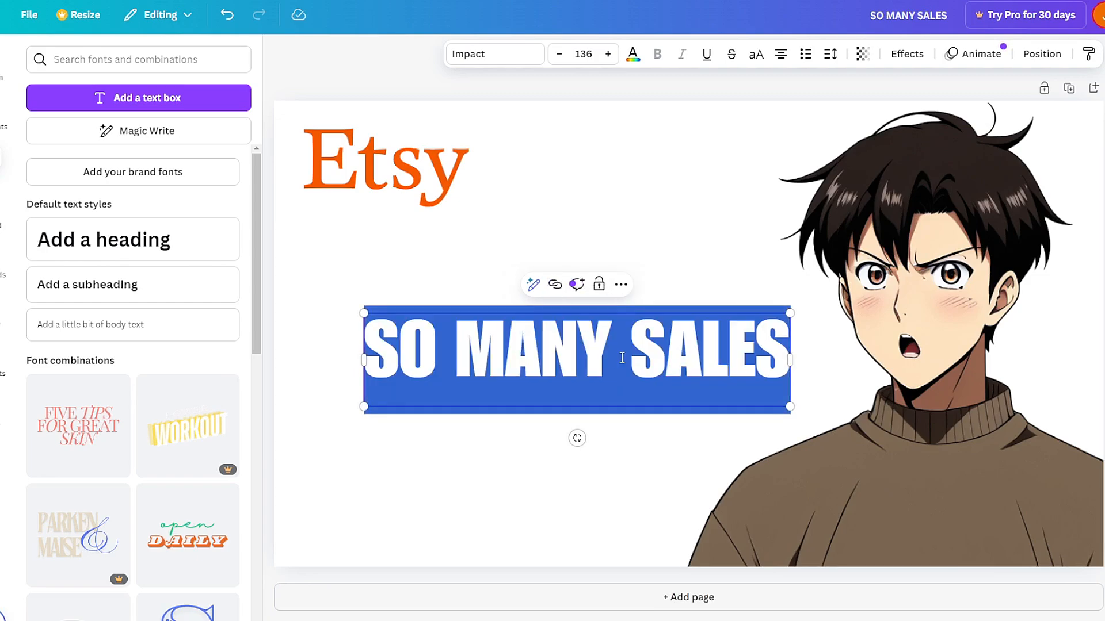
click(632, 56)
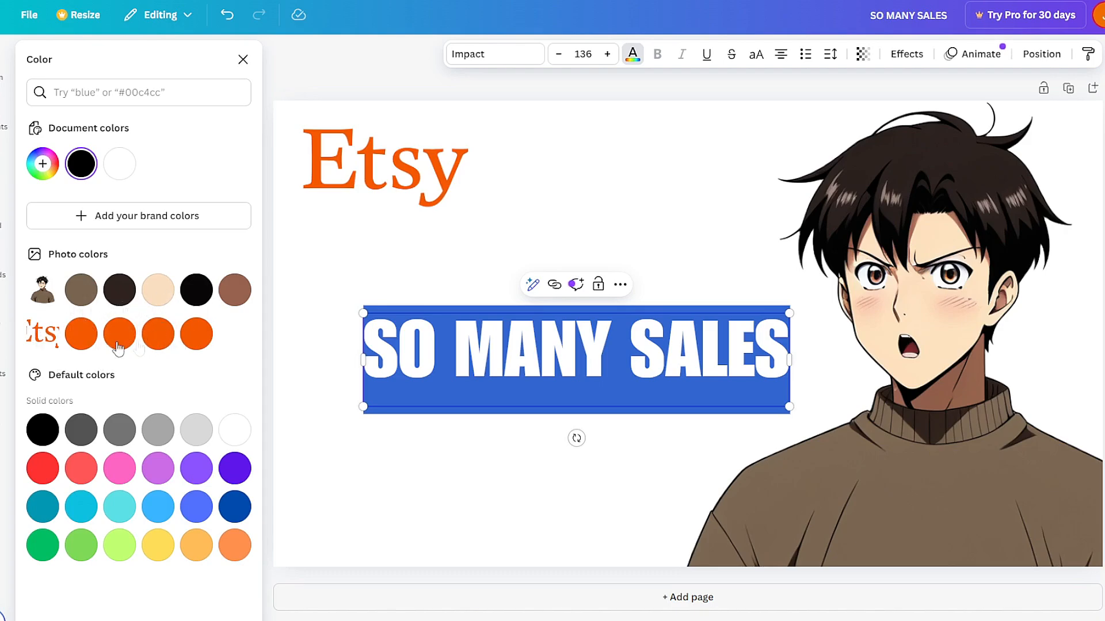
click(59, 173)
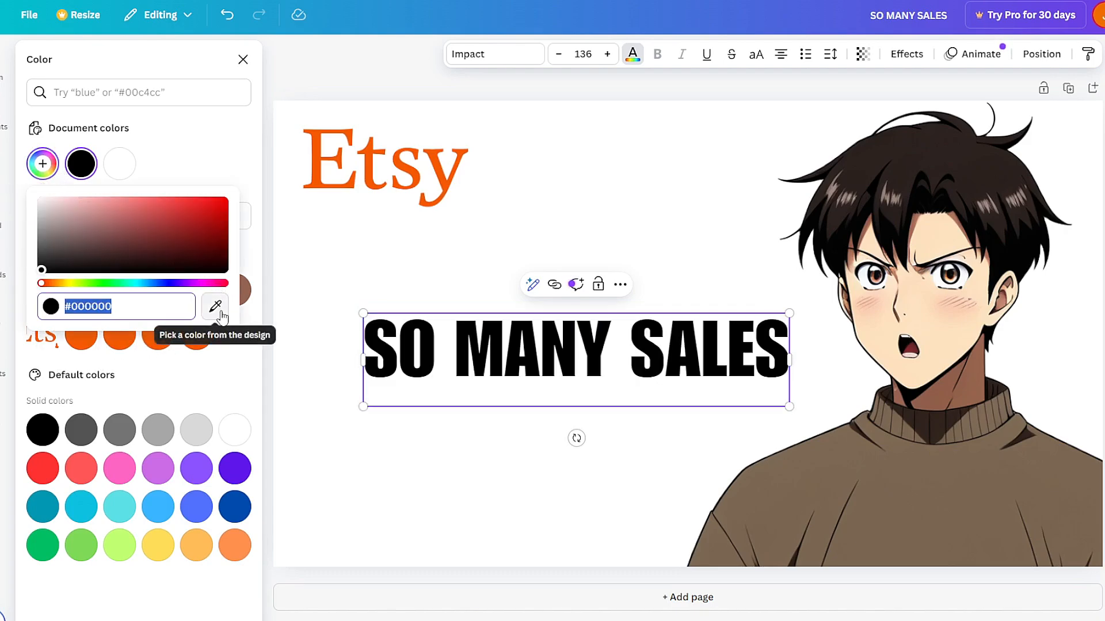
click(218, 312)
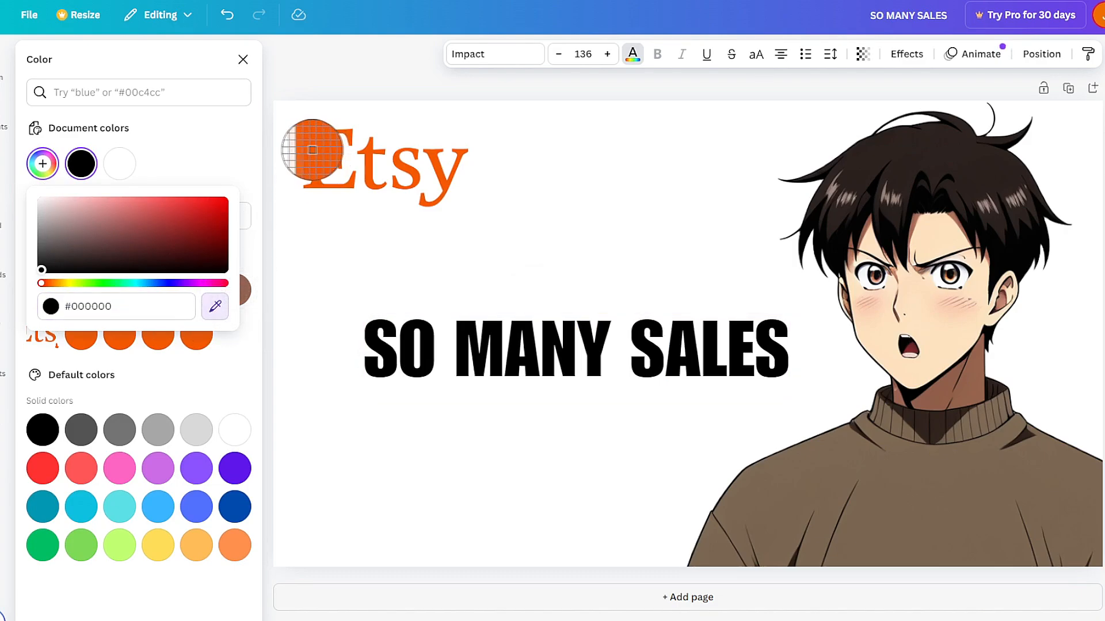
click(313, 150)
click(584, 262)
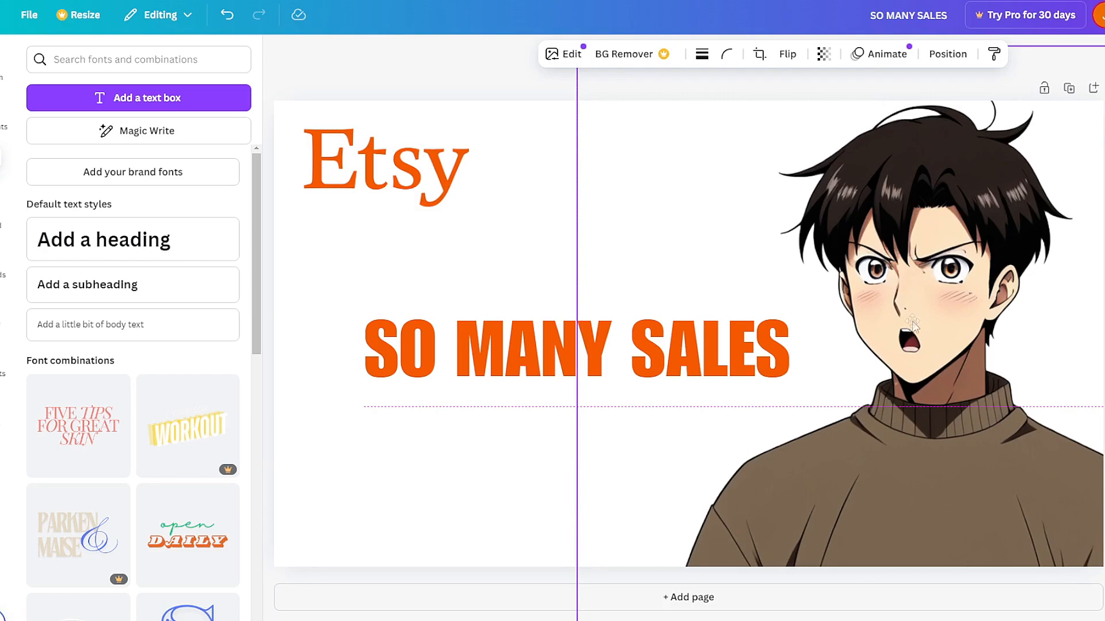
Move the SO MANY SALES text so it aligns below the Etsy logo, and open its text effects.
drag(613, 347, 551, 321)
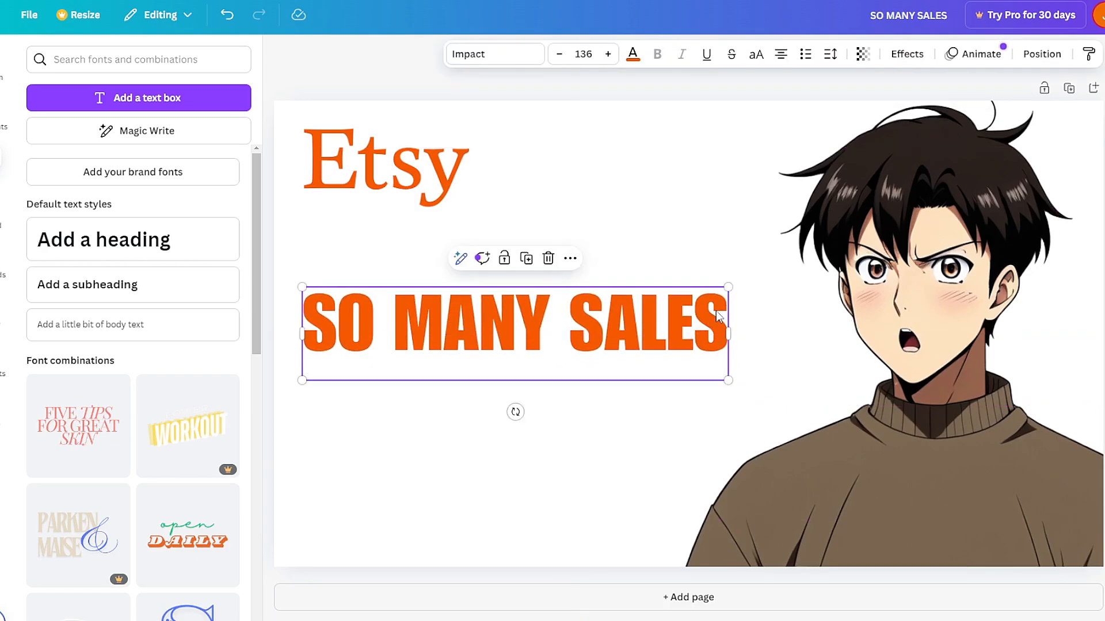
click(907, 53)
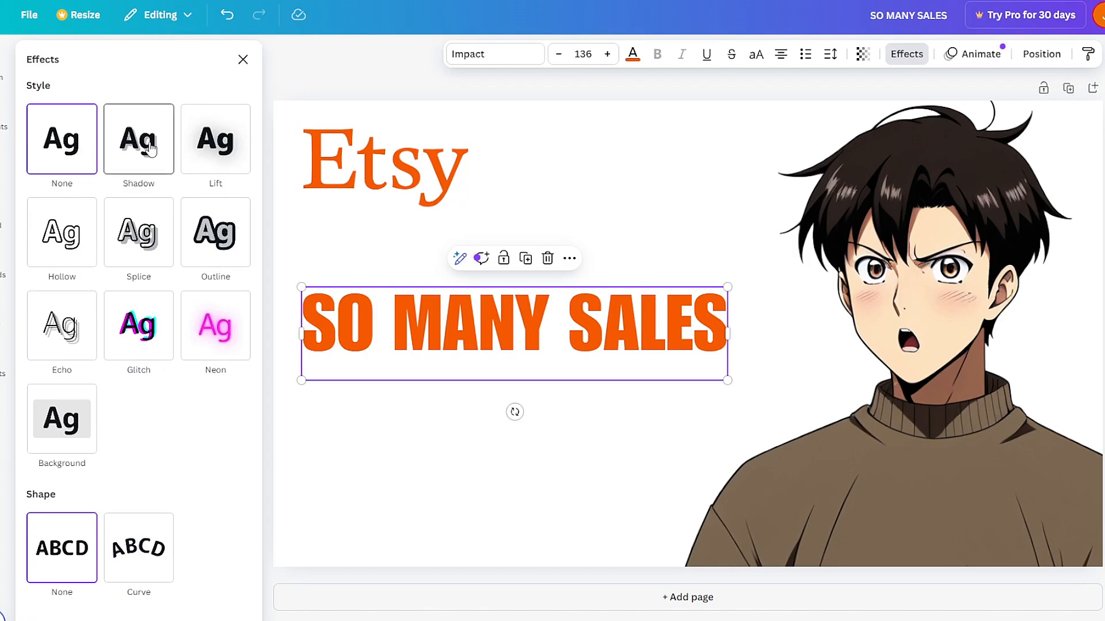
click(622, 161)
click(527, 187)
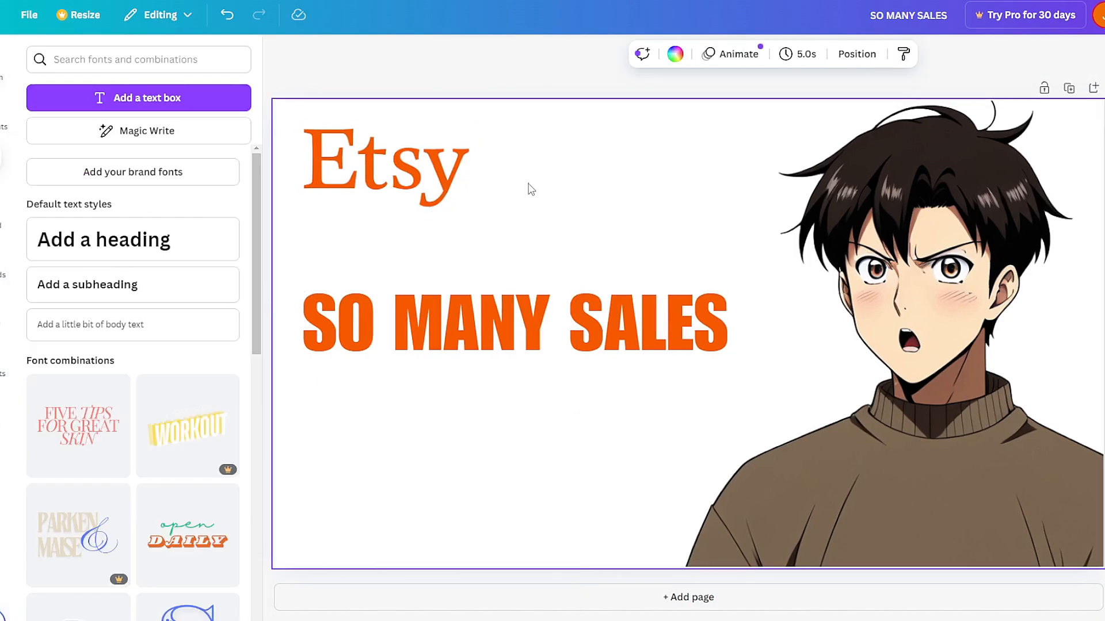
click(535, 305)
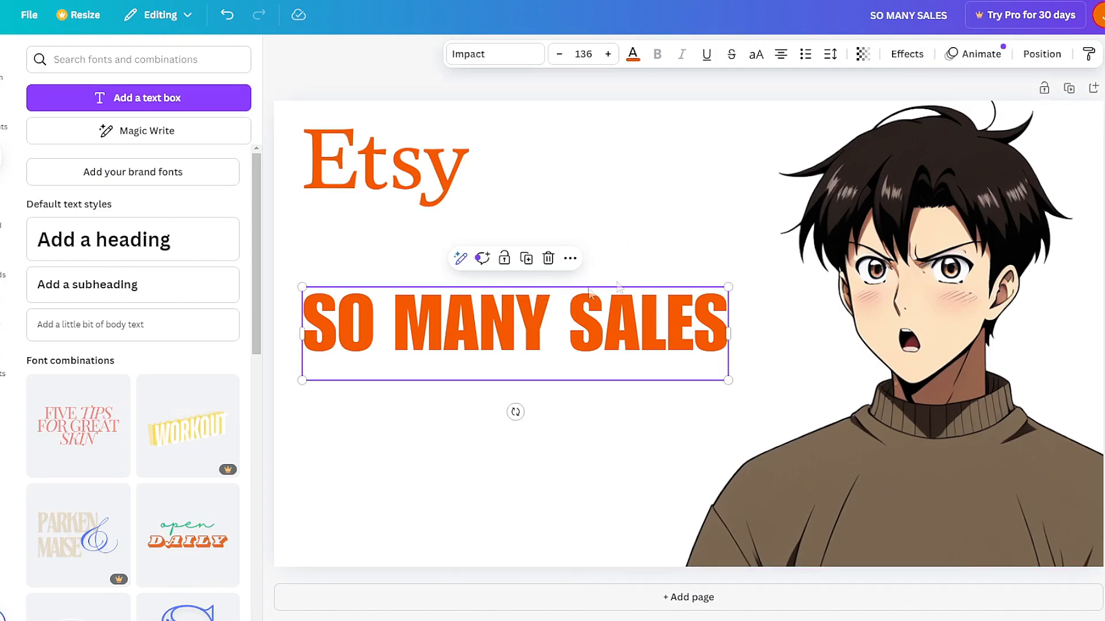
click(907, 54)
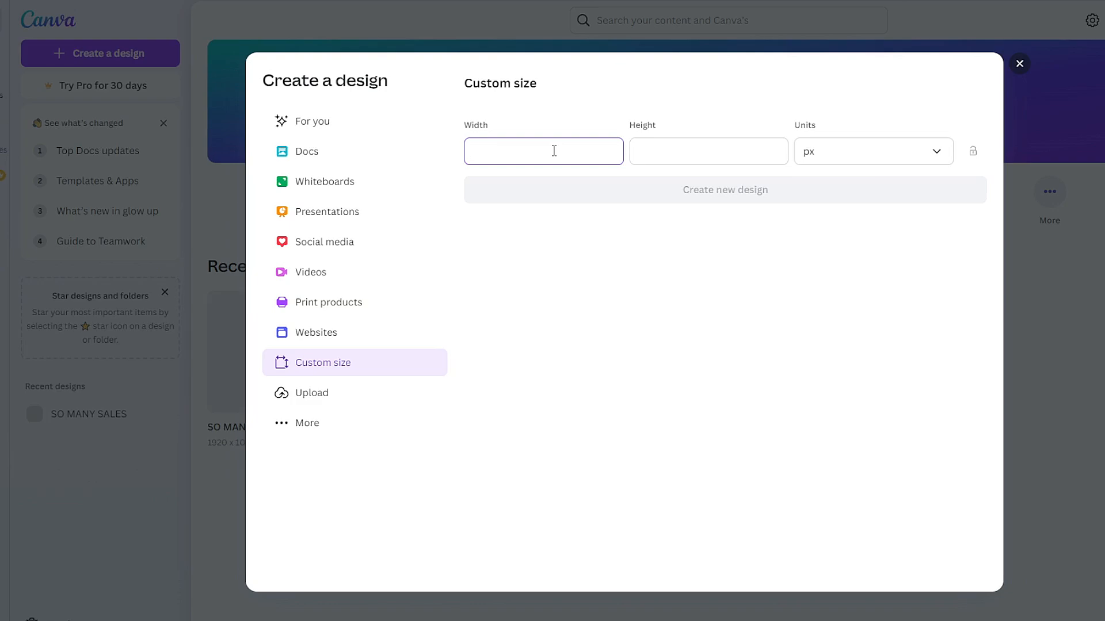
Create a new custom-size design of 2000 × 2000 px.
text(00)
key(Tab)
text(2000)
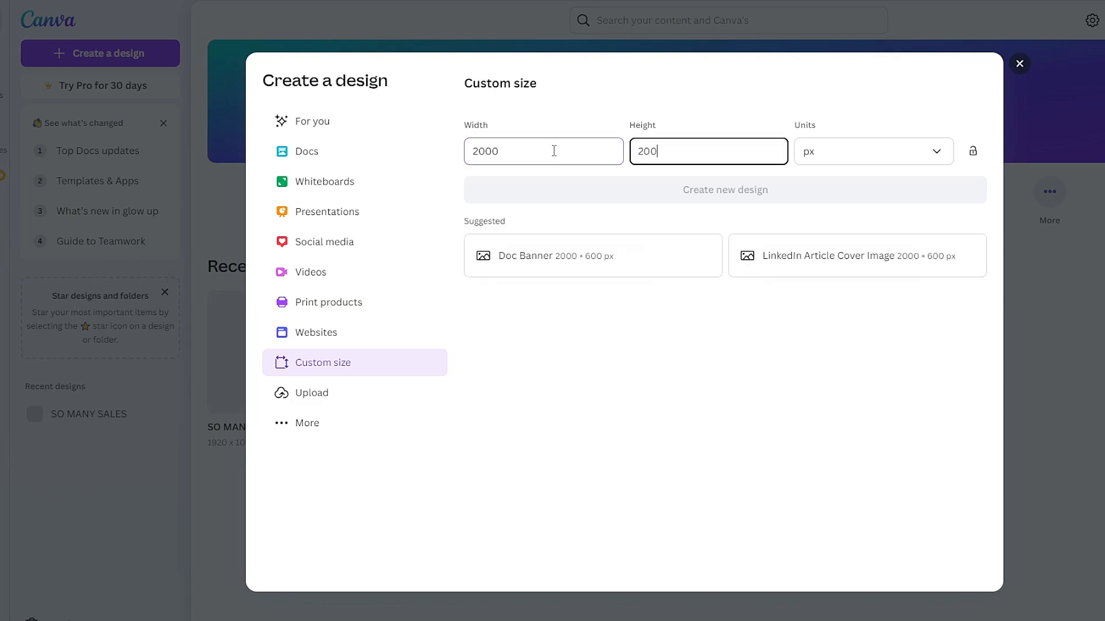
click(703, 198)
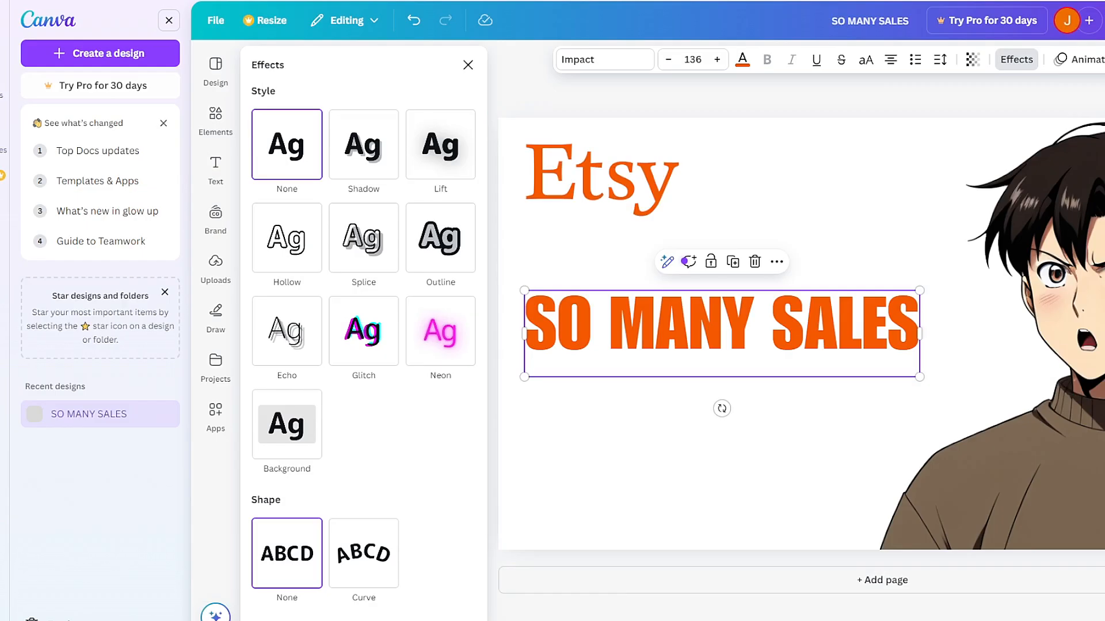
Copy the orange SO MANY SALES text into the blank square design and enlarge it to font size 253.
click(692, 232)
click(626, 325)
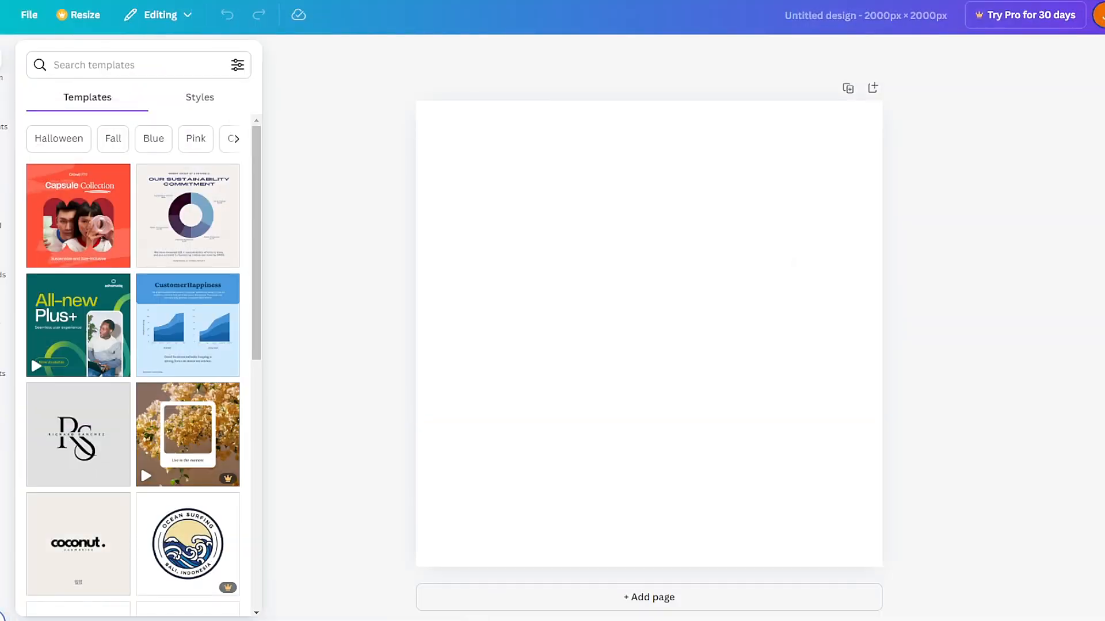
click(621, 270)
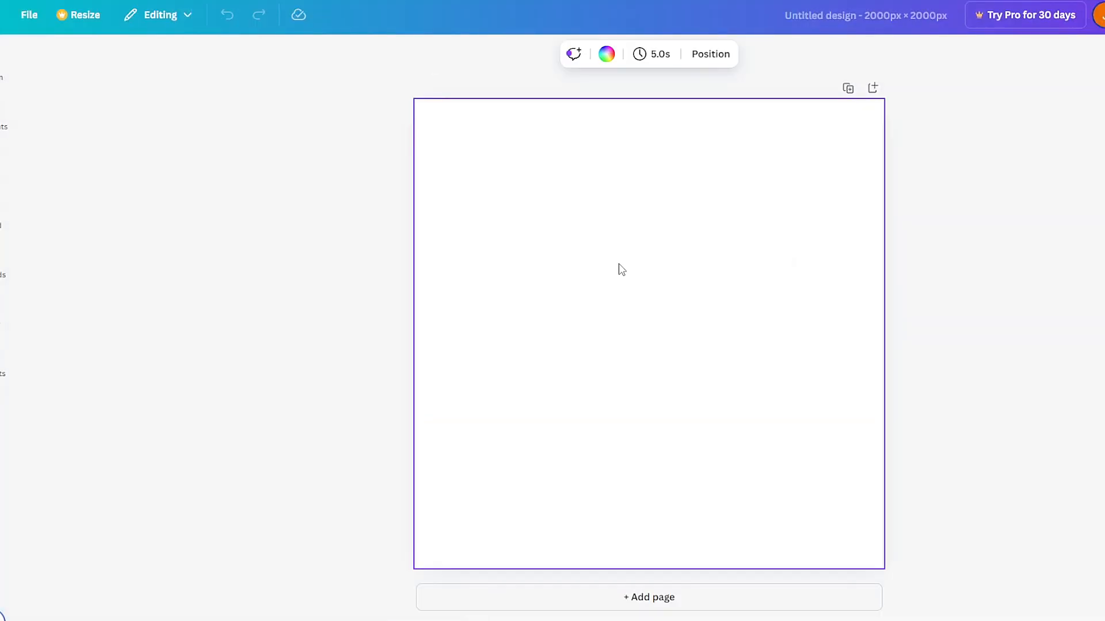
key(ctrl+v)
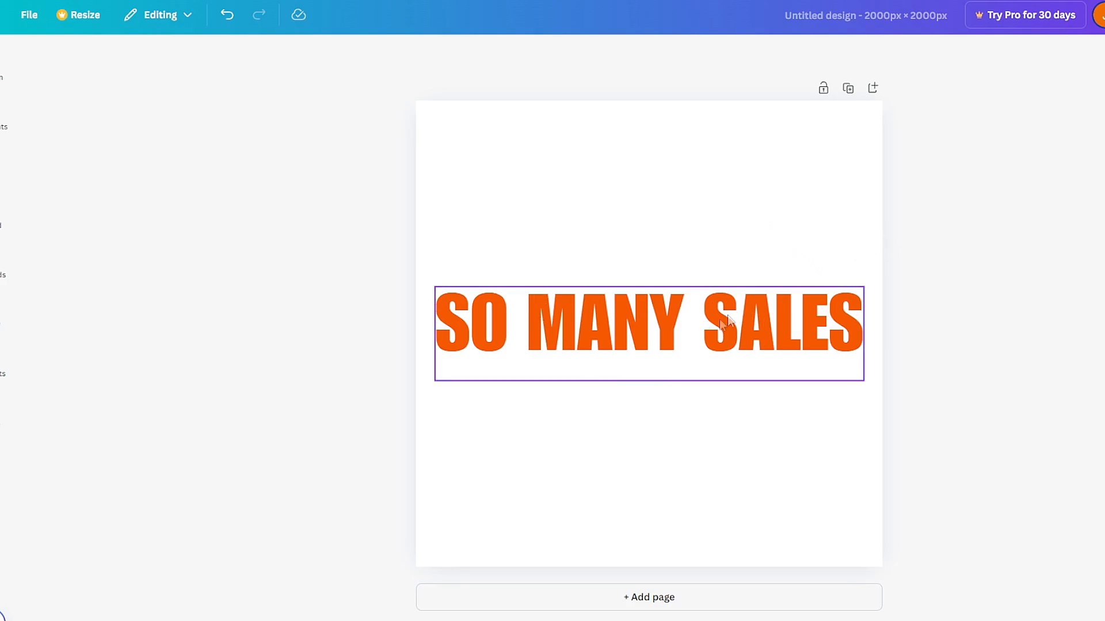
Apply the Outline effect to the SO MANY SALES text in black with a thickness of 18.
click(705, 328)
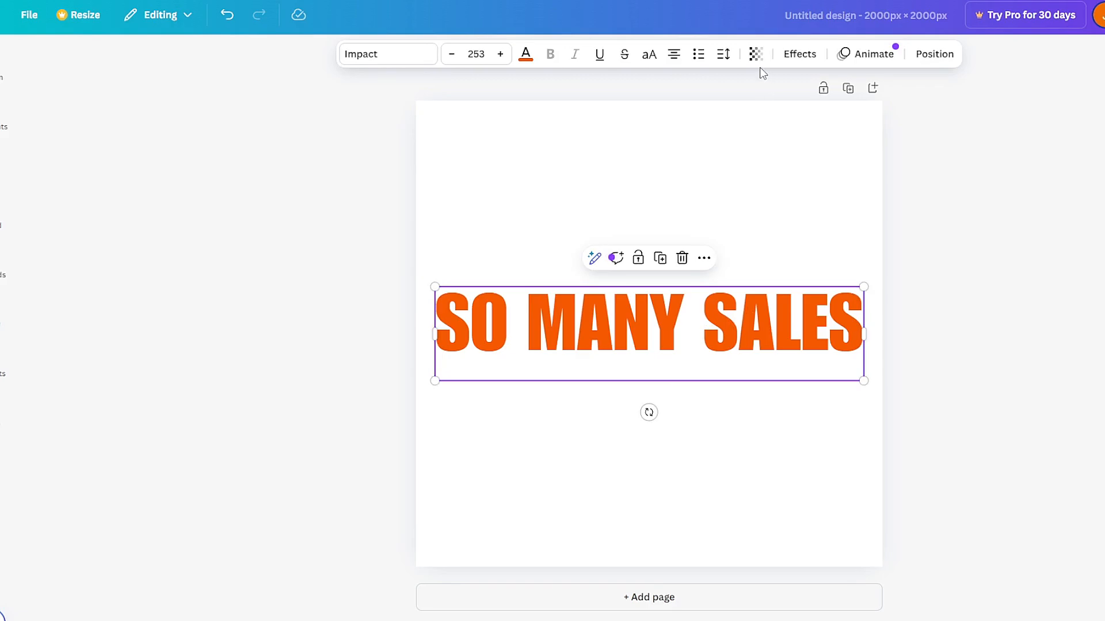
click(797, 64)
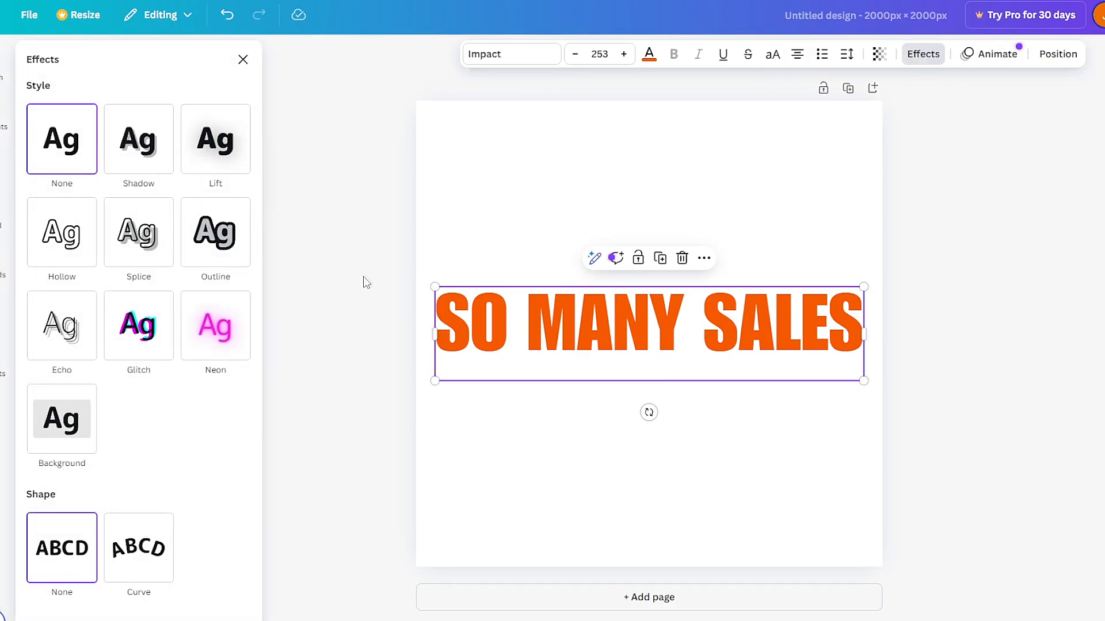
click(222, 248)
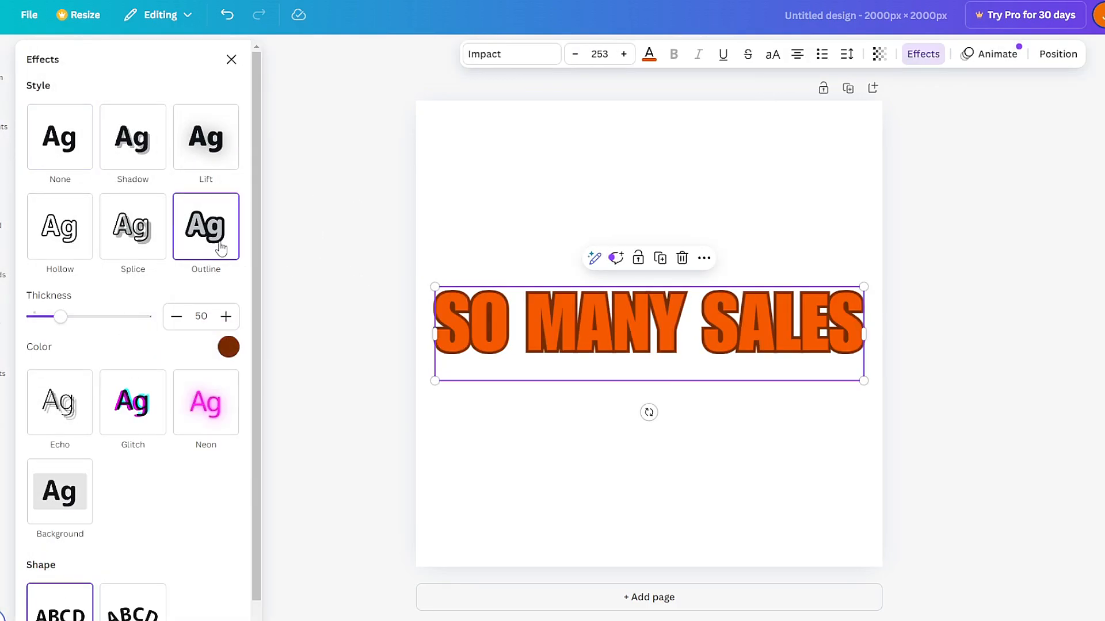
click(228, 347)
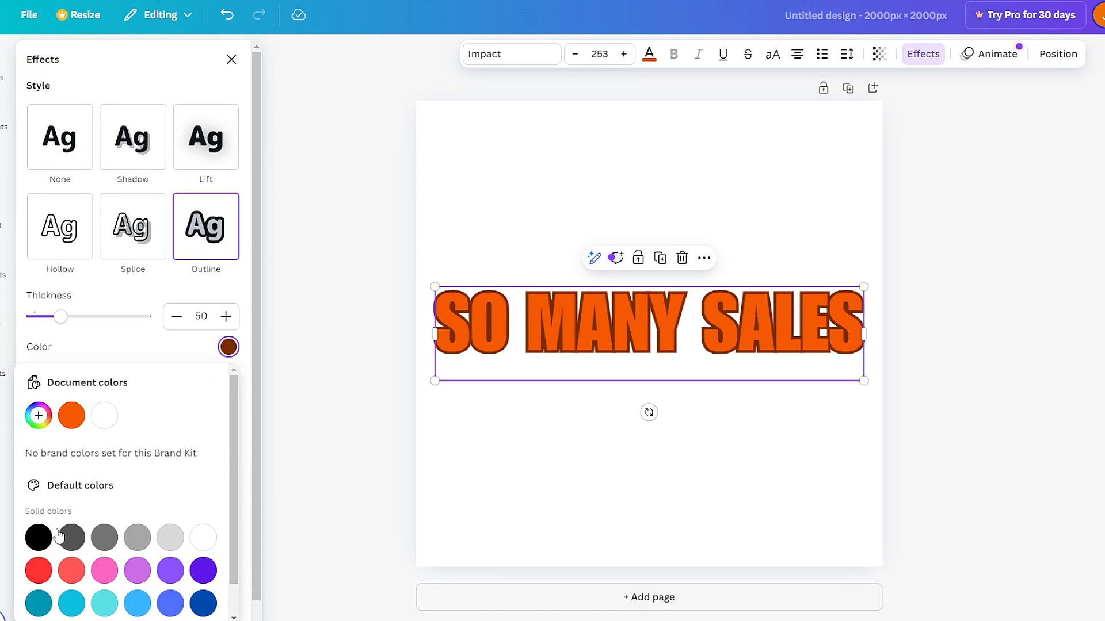
click(39, 537)
drag(60, 317, 43, 332)
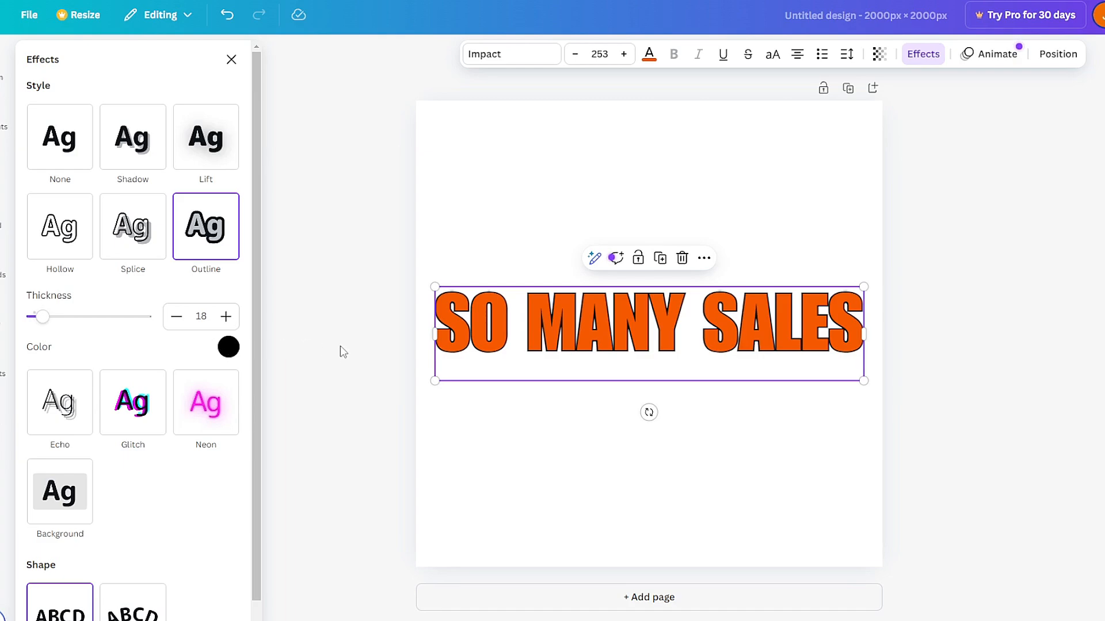
click(306, 268)
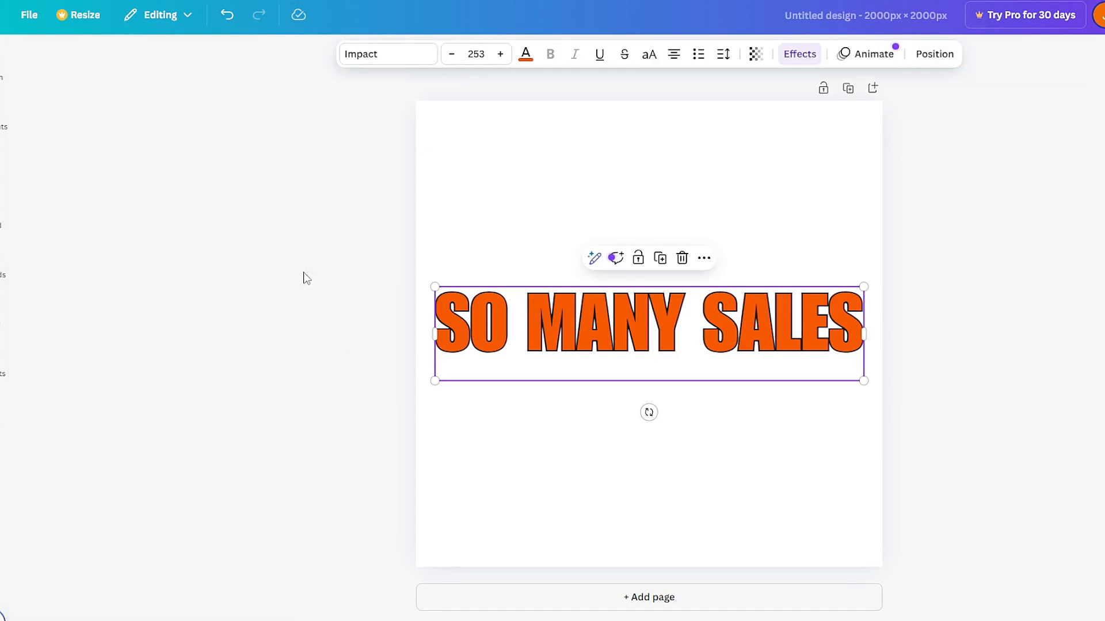
click(304, 275)
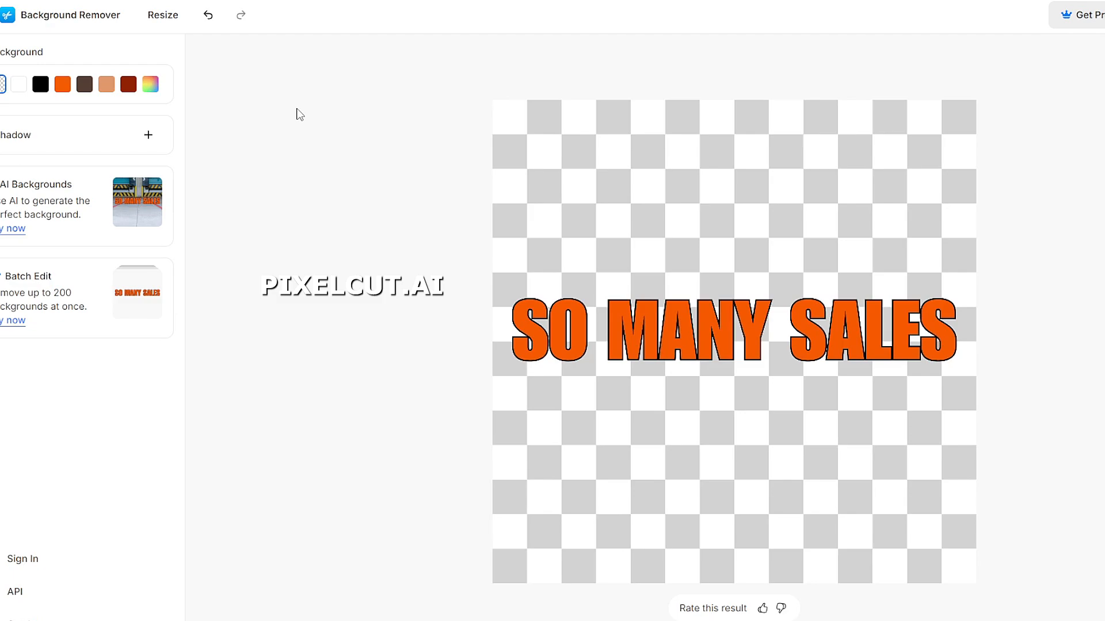
Return to the 1920 × 1080 px design, add the uploaded transparent SO MANY SALES image, crop its empty margins and enlarge it below the Etsy logo.
mouse_move(633, 153)
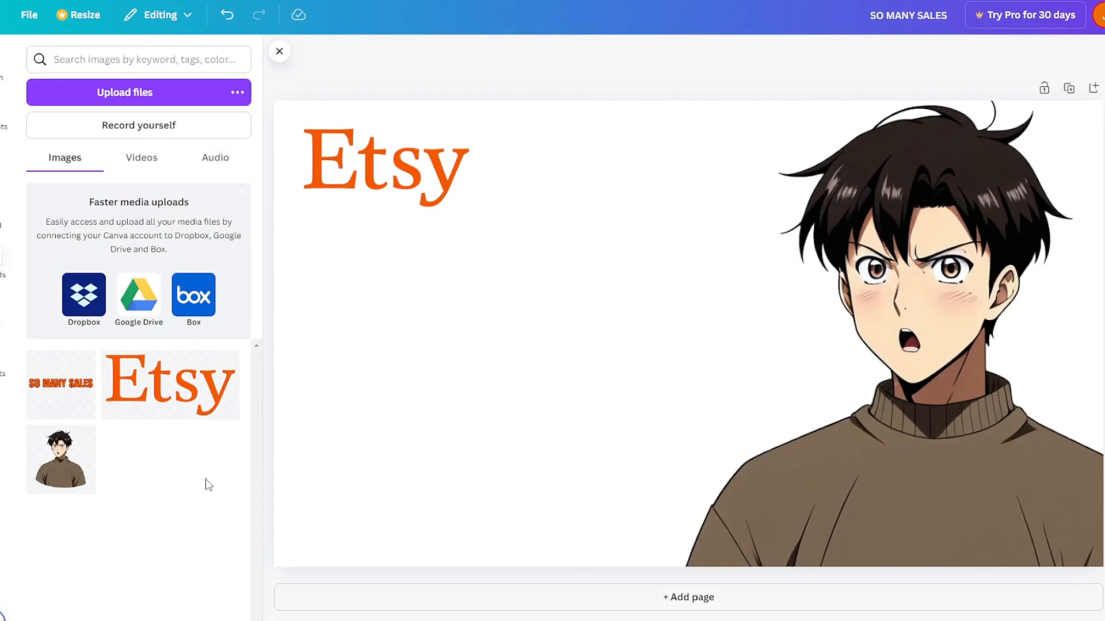
click(65, 410)
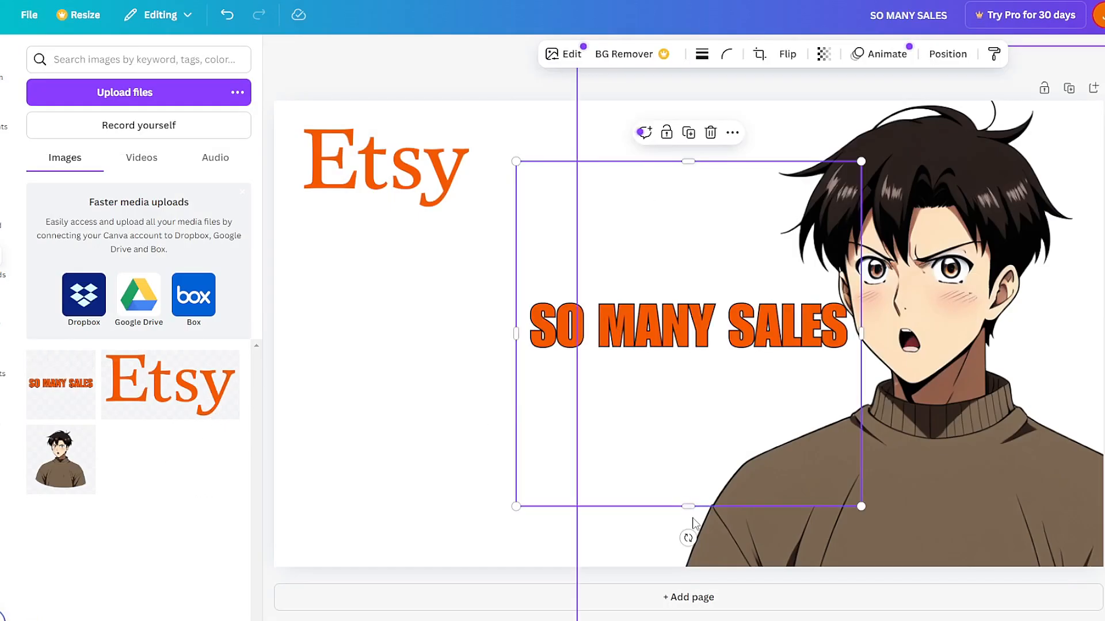
drag(691, 508, 688, 389)
drag(689, 161, 478, 337)
drag(647, 388, 800, 443)
drag(700, 350, 708, 345)
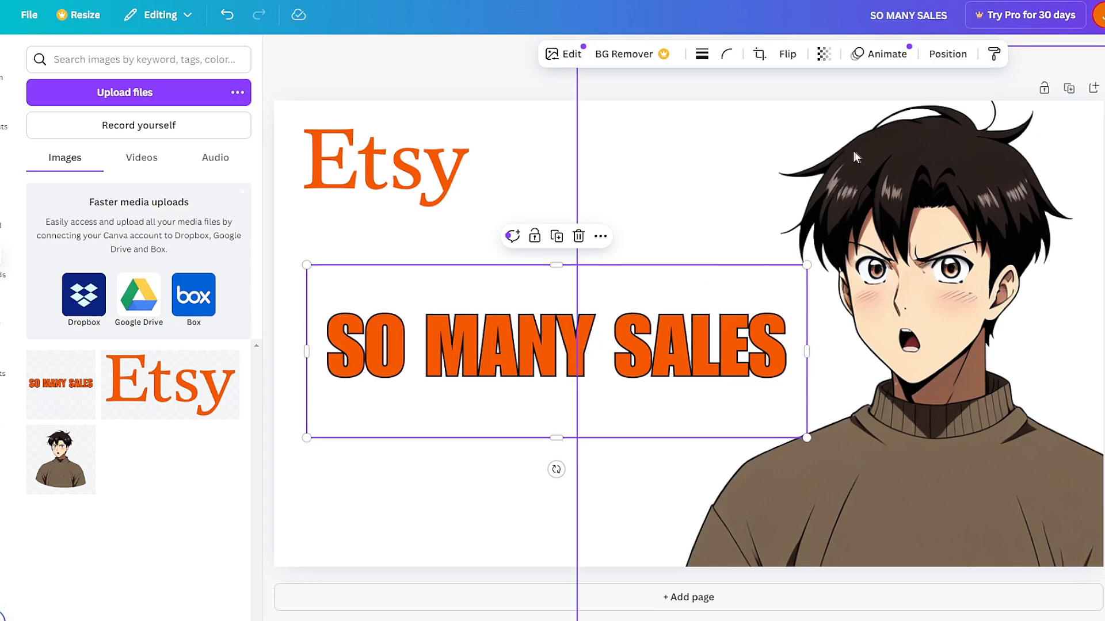
Apply a Drop shadow to the SO MANY SALES image with blur 0, intensity 100, distance 11 and angle 61.
click(563, 55)
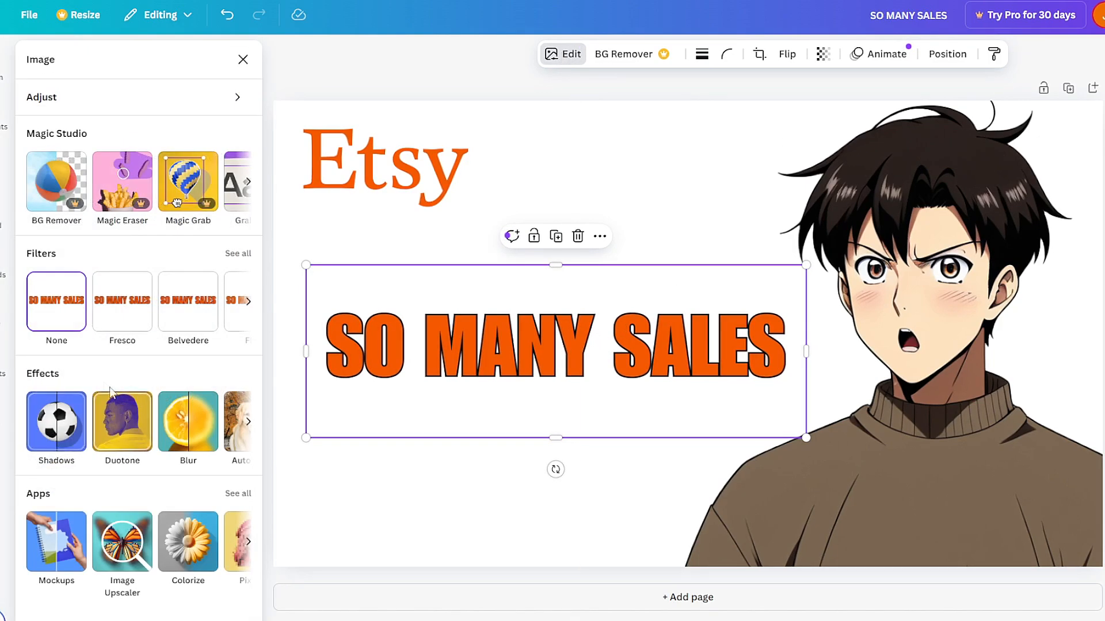
click(63, 422)
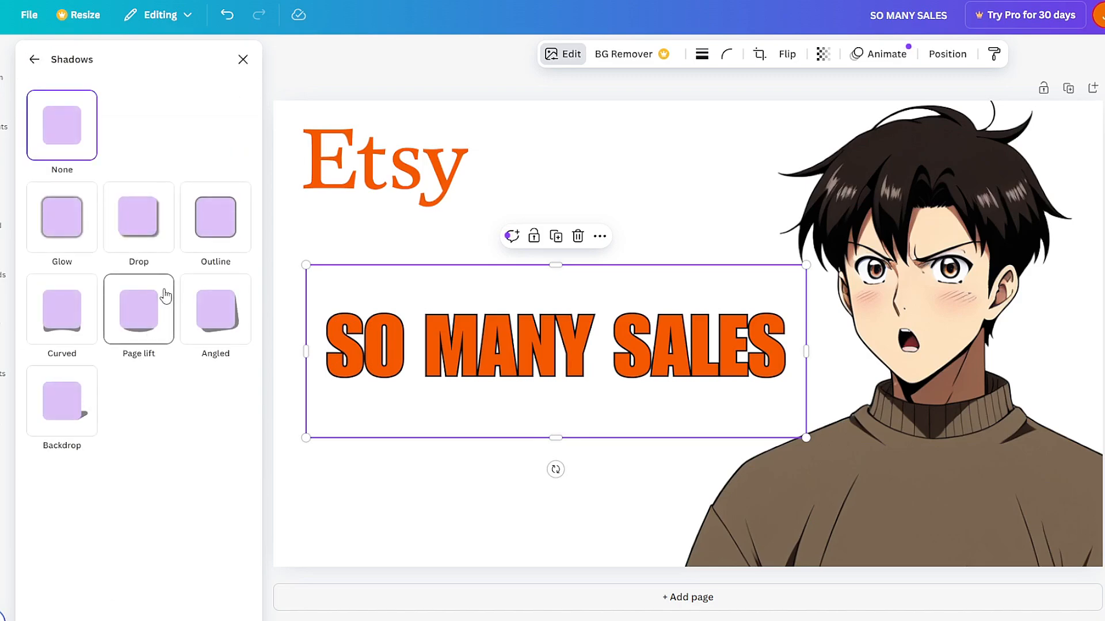
click(139, 216)
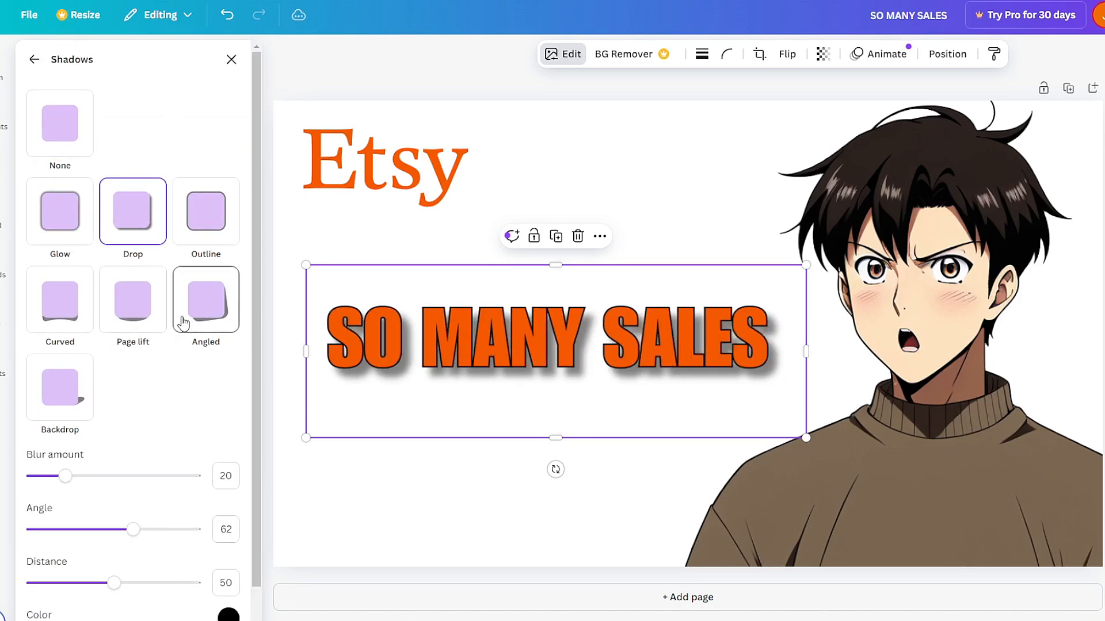
scroll(190, 363, down, 1)
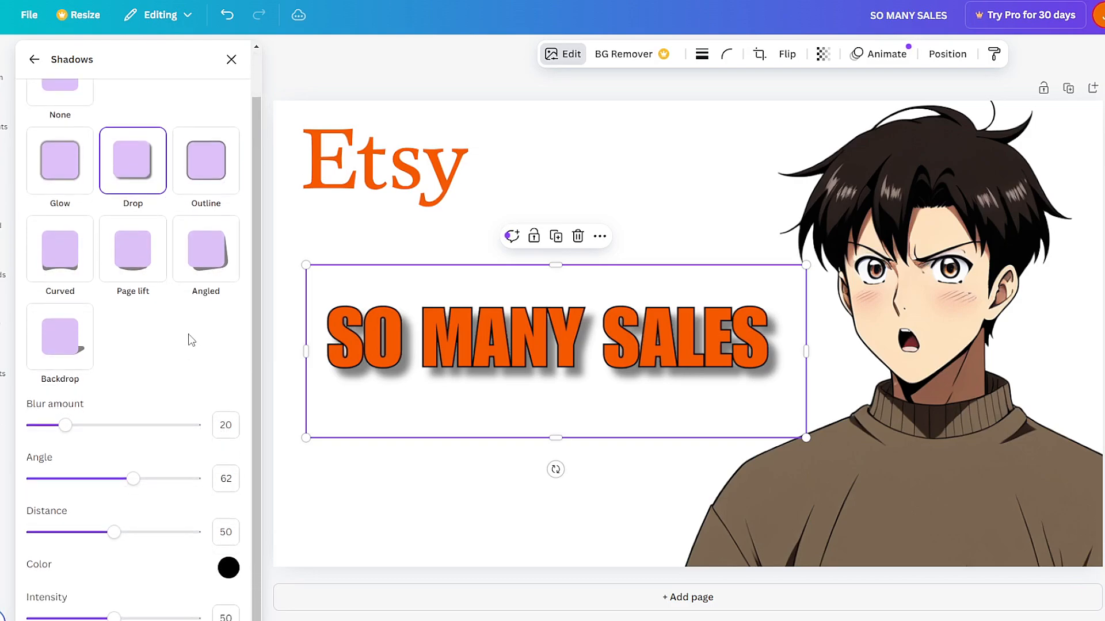
drag(65, 424, 33, 425)
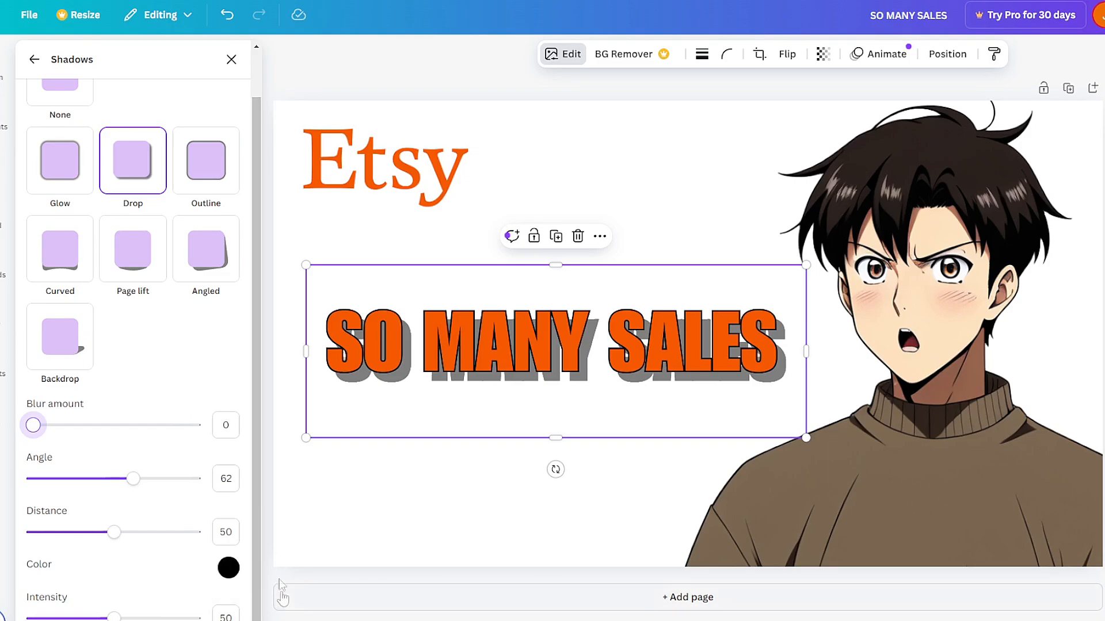
drag(123, 617, 195, 617)
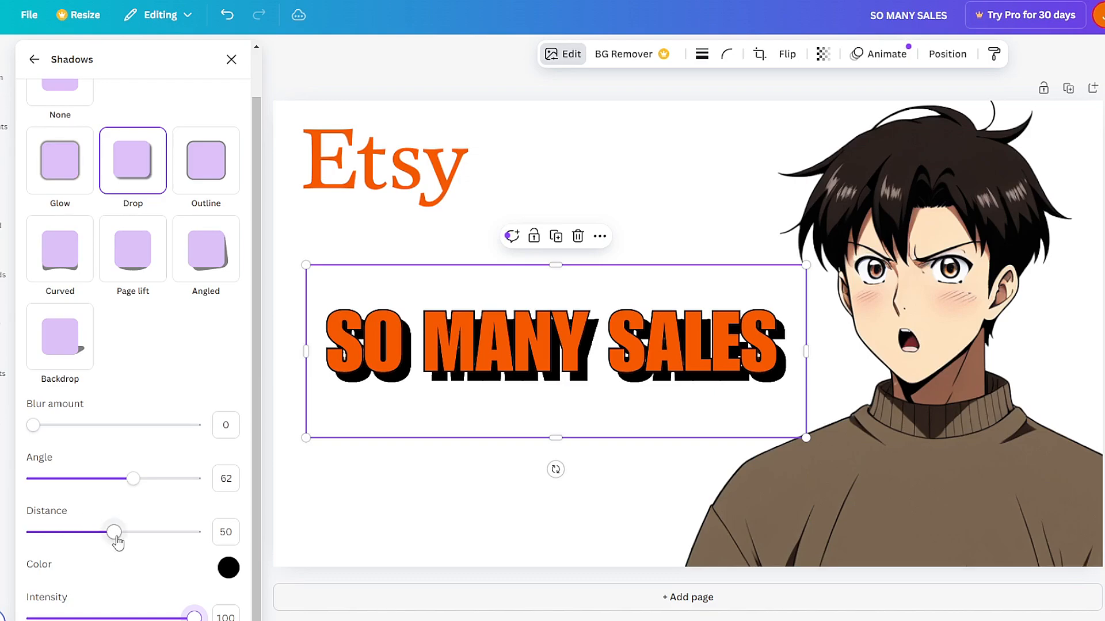
drag(117, 541, 52, 536)
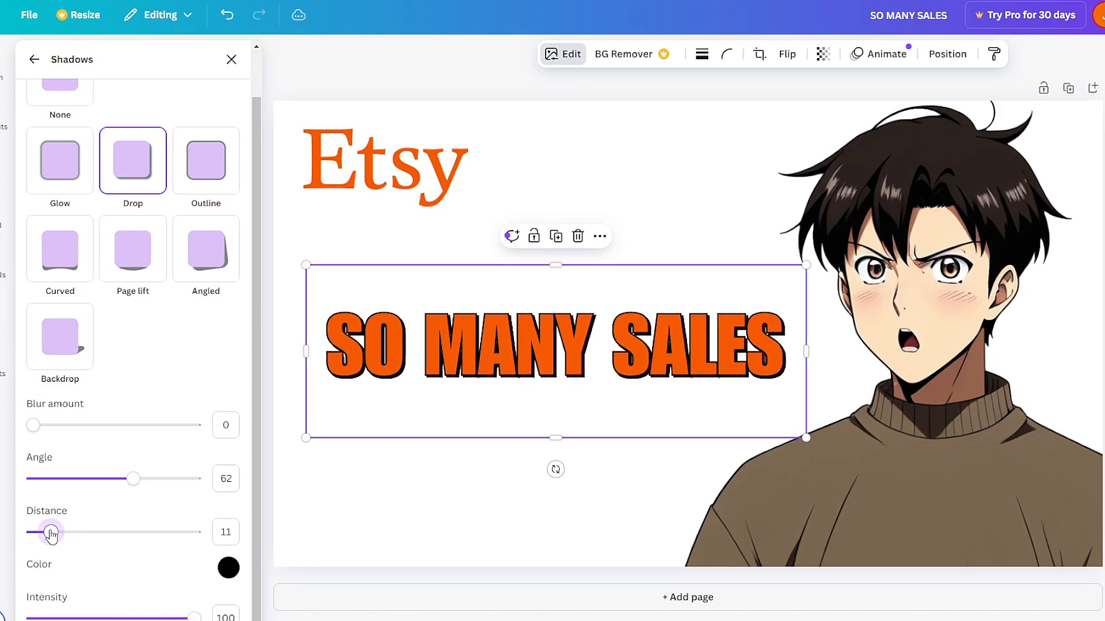
drag(133, 479, 136, 521)
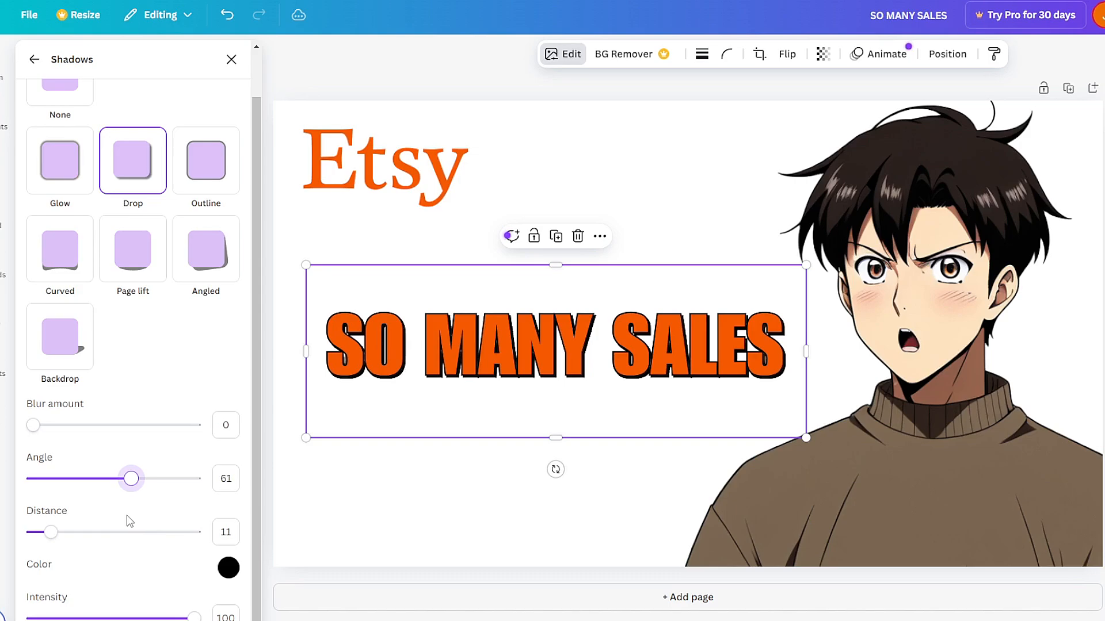
click(538, 167)
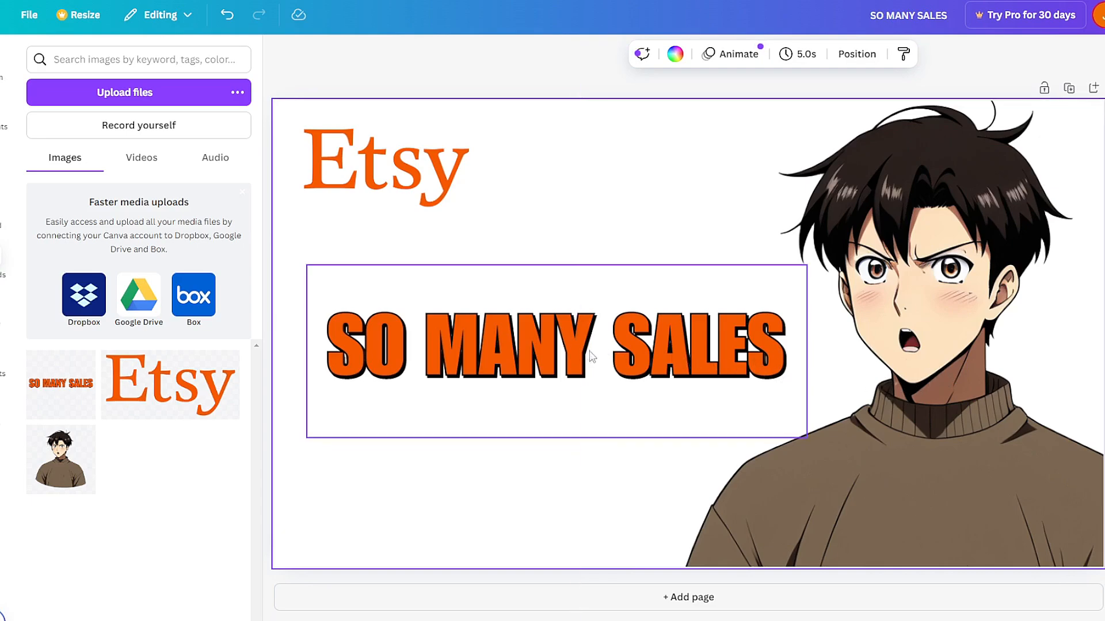
Enlarge the SO MANY SALES image to about 1428.5 × 493.9 px and place it below the Etsy logo, overlapping the character's jaw.
drag(587, 363, 690, 357)
drag(668, 345, 673, 345)
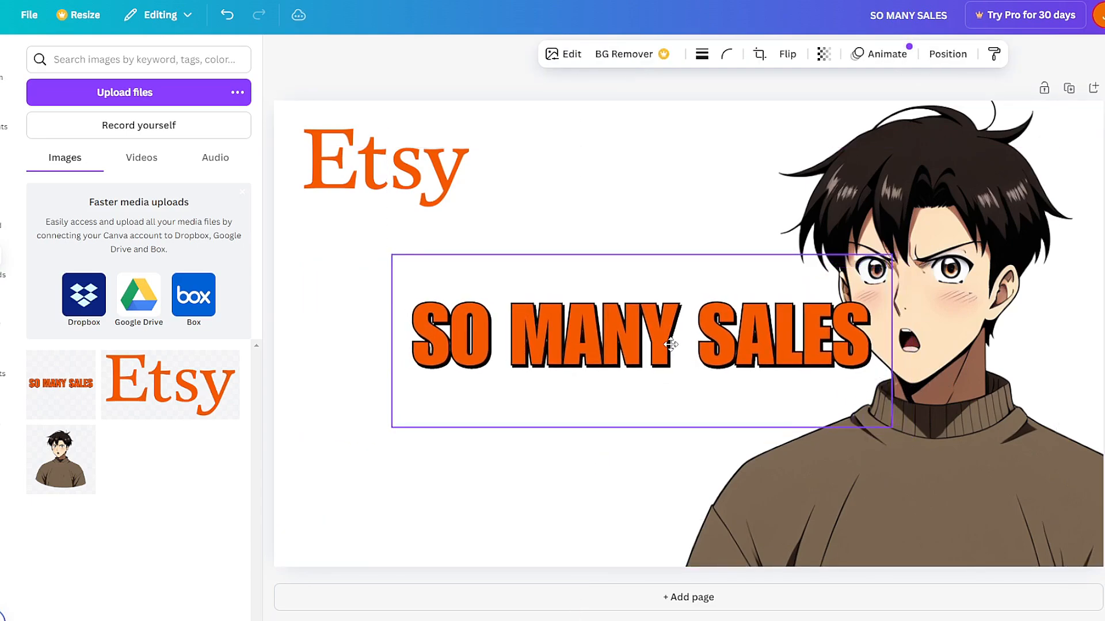
drag(391, 428, 275, 468)
drag(630, 363, 632, 357)
Bring the anime character in front of the SO MANY SALES text and shift him slightly left to about X 684.3 px, Y -134.2 px.
mouse_move(982, 433)
mouse_down()
mouse_move(989, 426)
mouse_move(968, 419)
mouse_up()
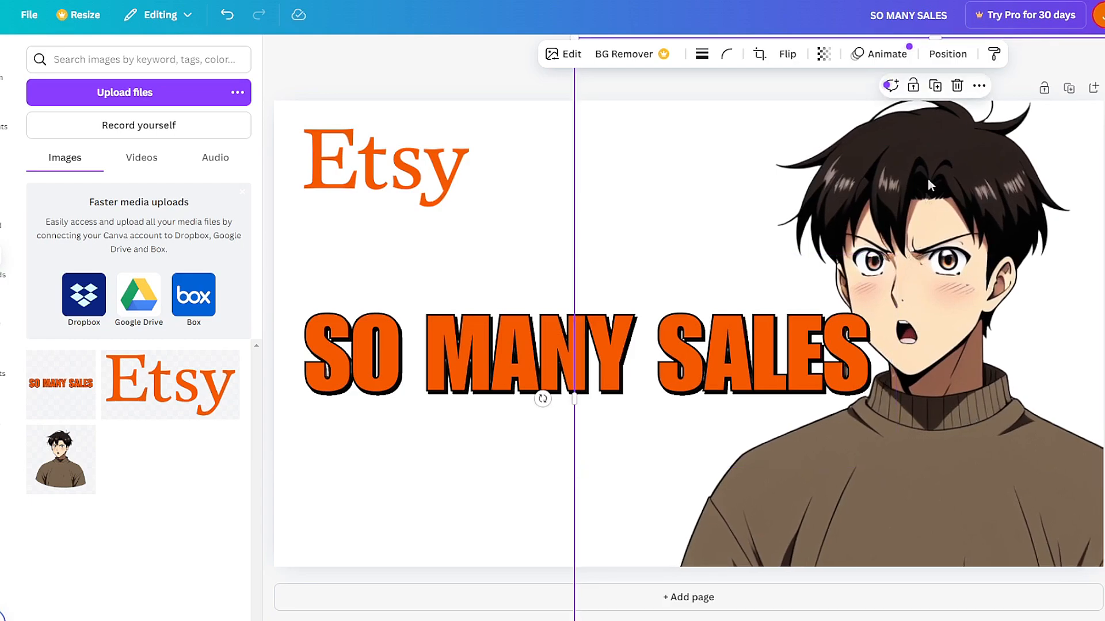
click(944, 60)
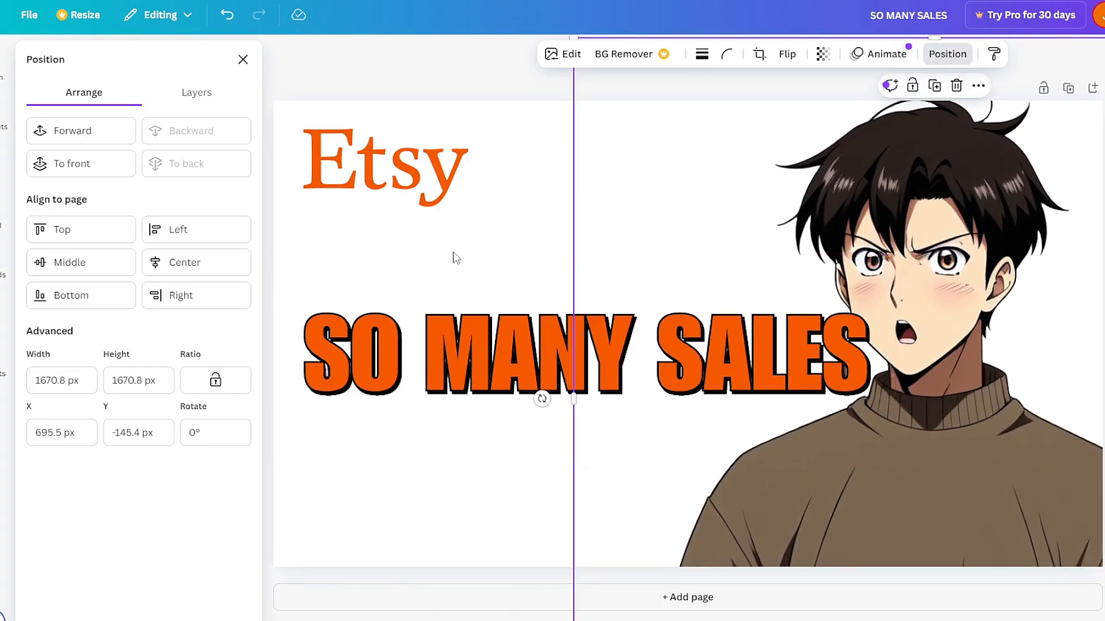
click(102, 168)
mouse_move(932, 469)
mouse_down()
mouse_move(920, 464)
mouse_move(939, 476)
mouse_move(924, 470)
mouse_up()
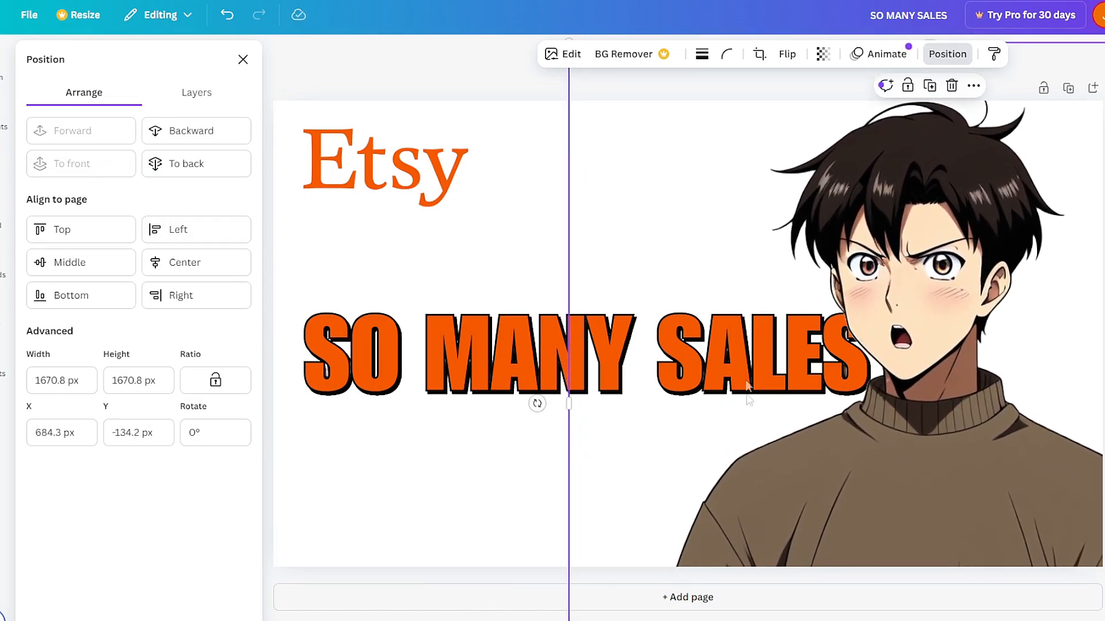
Nudge the SO MANY SALES image up and left to the page edge, at X 0 px and about Y 344 px.
click(437, 236)
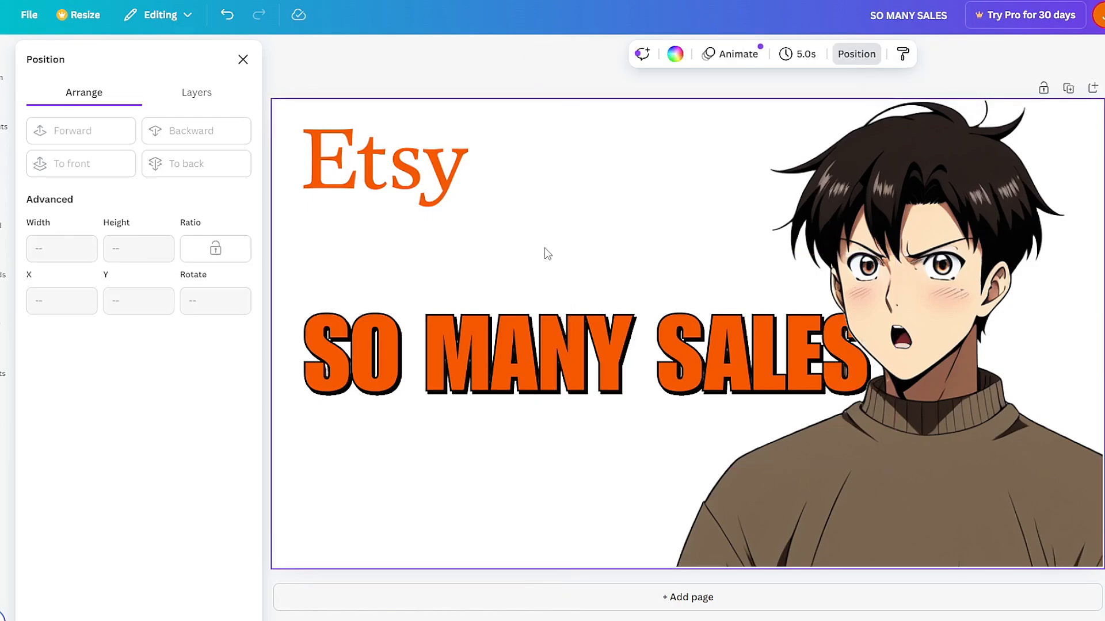
drag(543, 252, 538, 246)
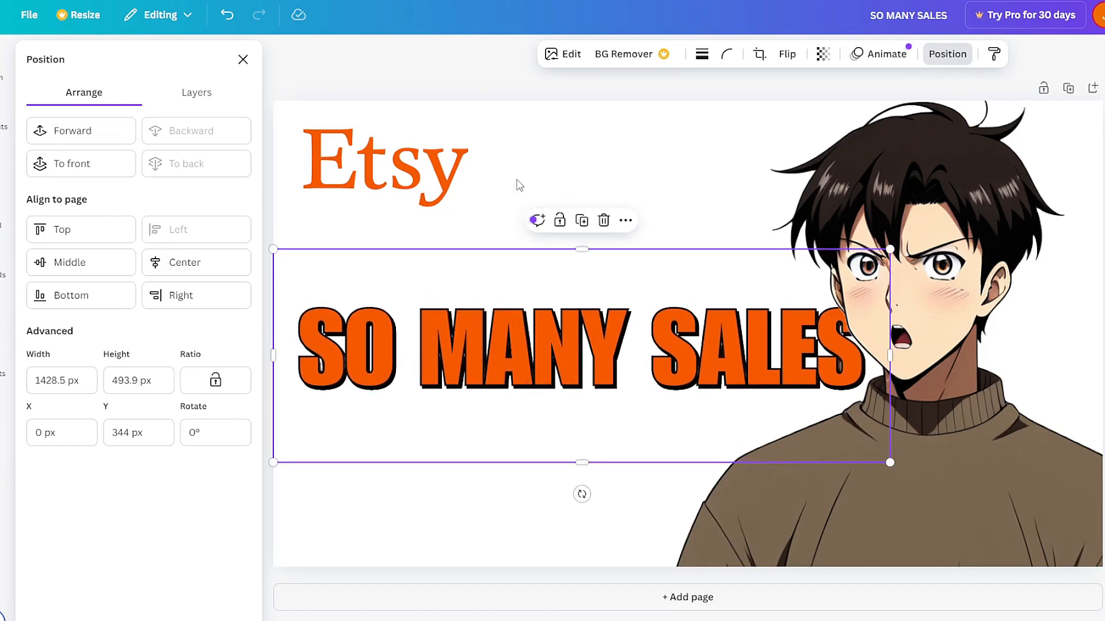
click(525, 157)
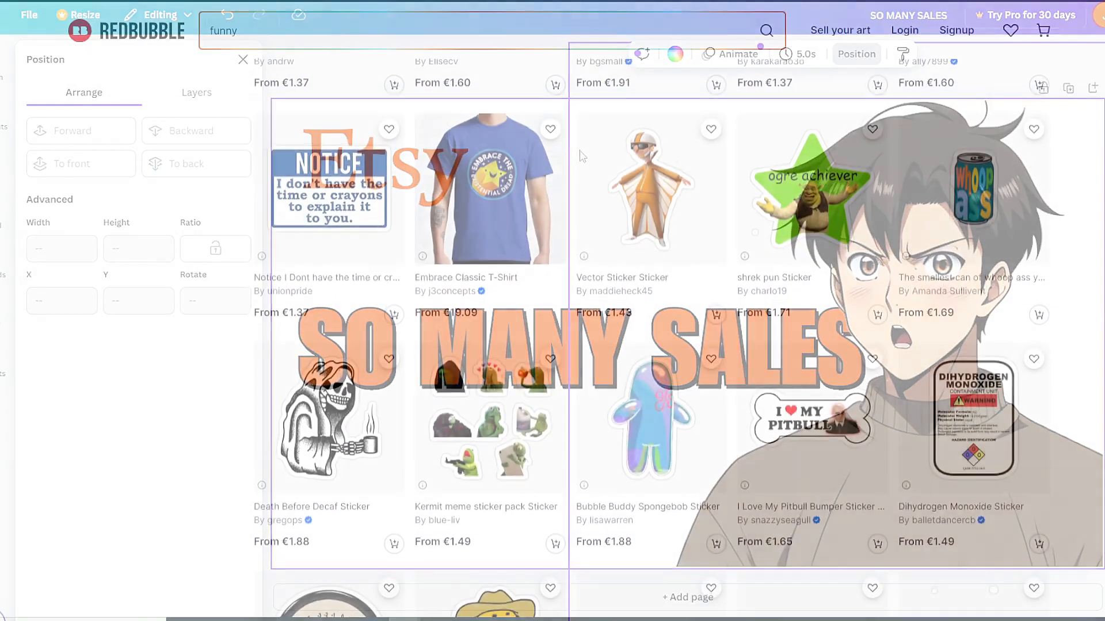
Switch to Redbubble and examine the sticker and apparel designs in the search results for "funny".
scroll(553, 322, down, 2)
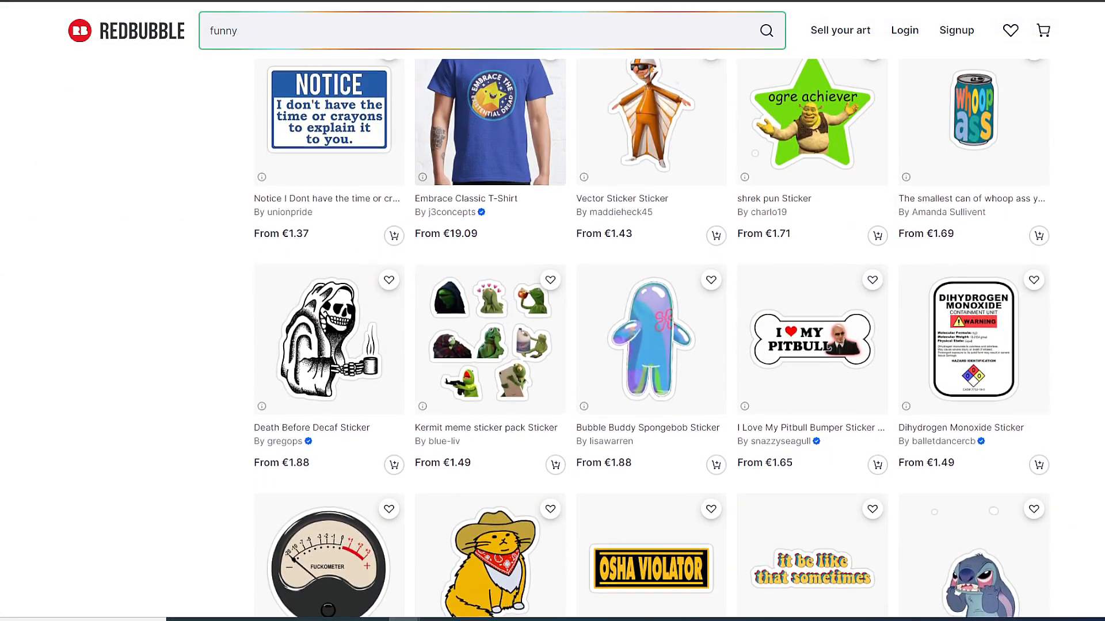
scroll(650, 339, down, 2)
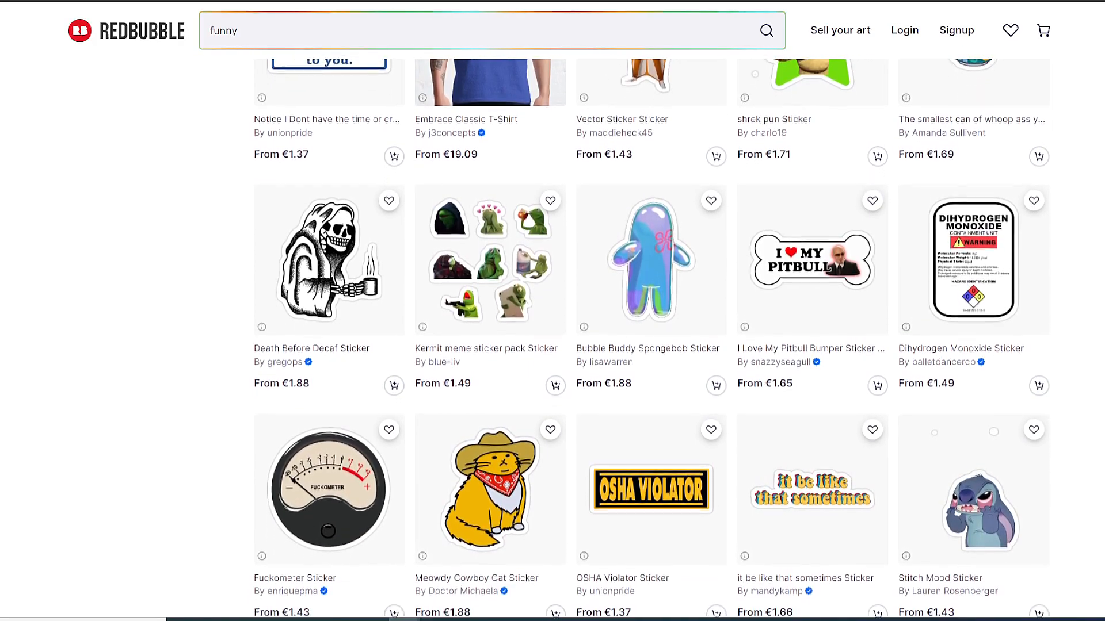
scroll(552, 339, down, 2)
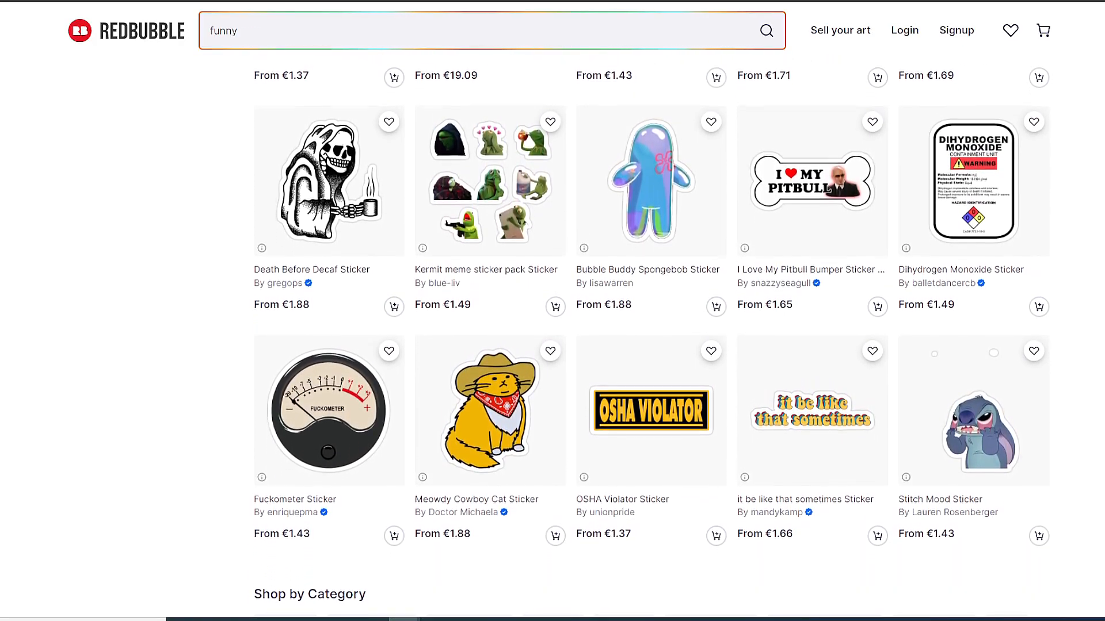
scroll(552, 340, down, 2)
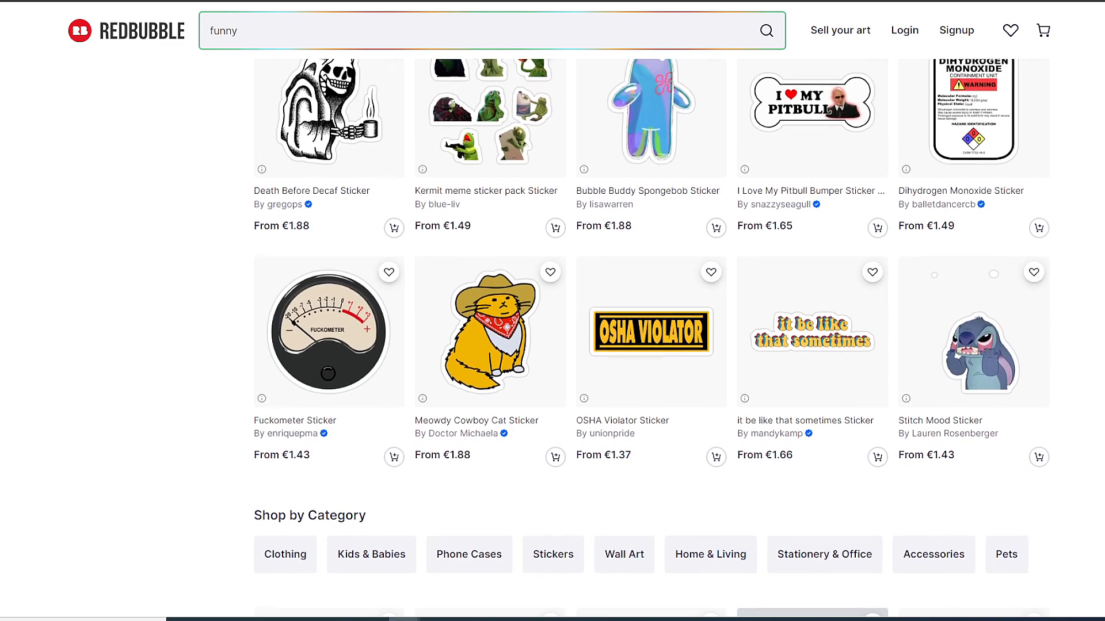
scroll(553, 339, down, 2)
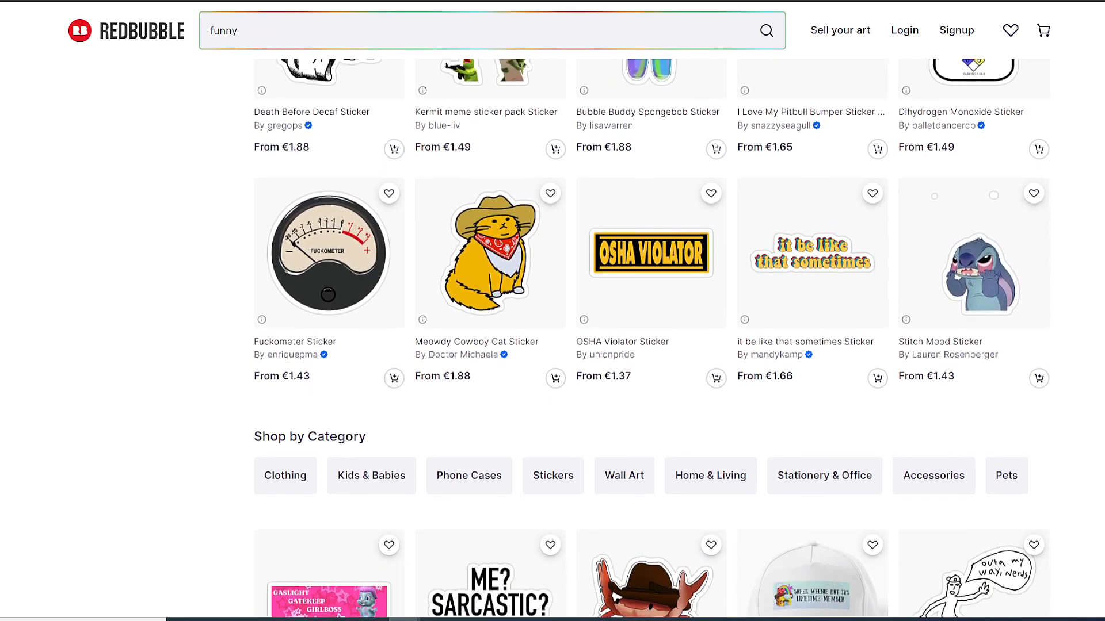
scroll(553, 339, down, 2)
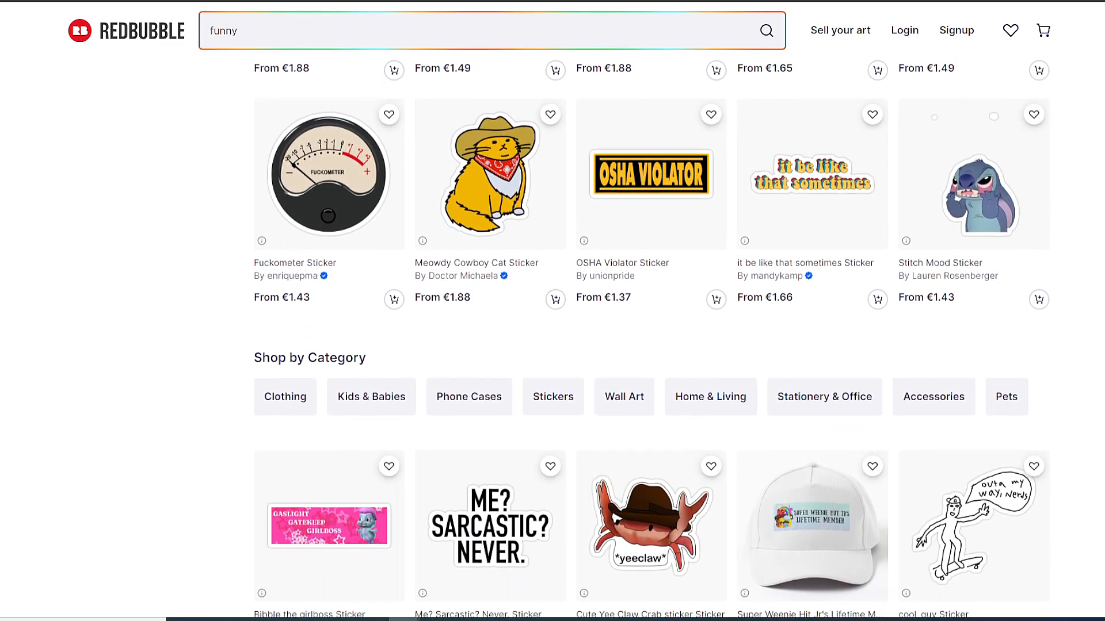
scroll(553, 339, down, 1)
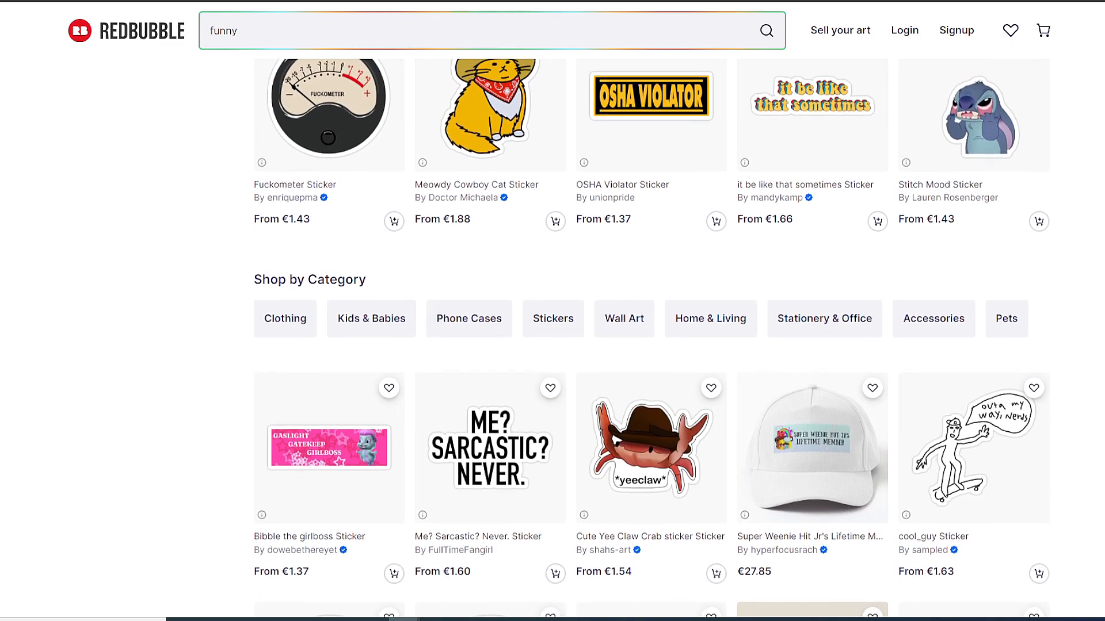